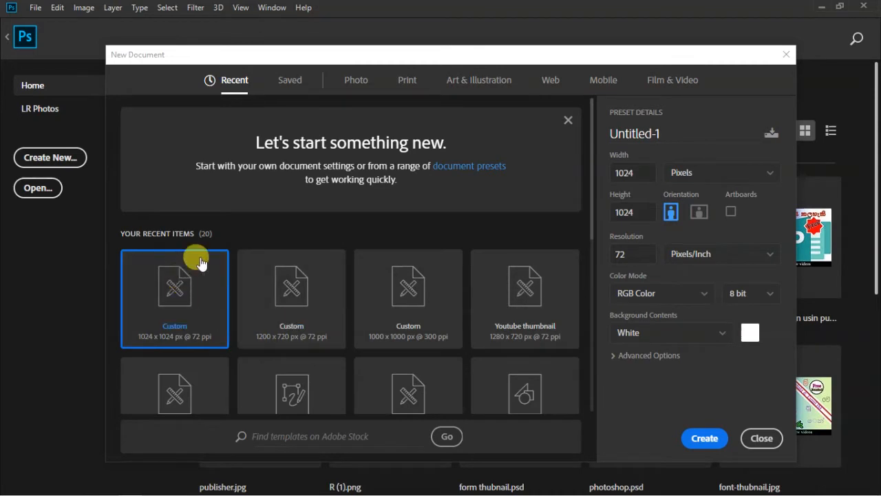
Create a 1280 x 720 px, 72 ppi document from the Youtube thumbnail preset and add an empty layer above the background
click(540, 308)
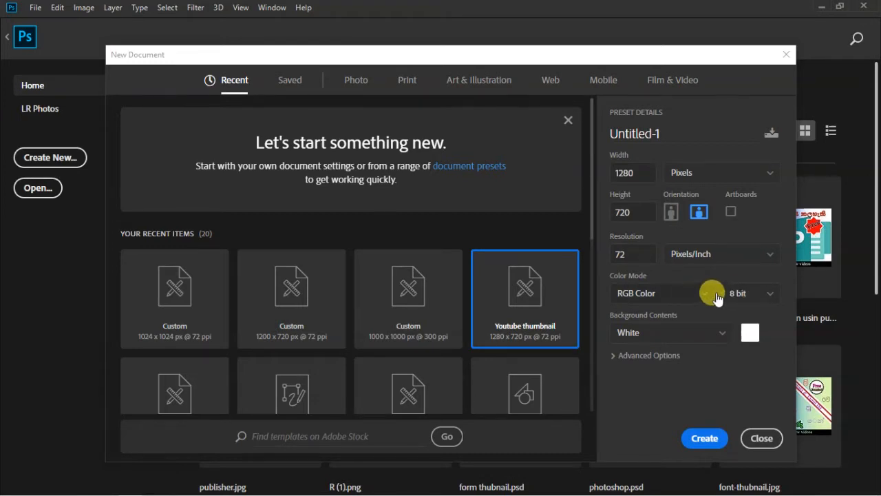
click(703, 439)
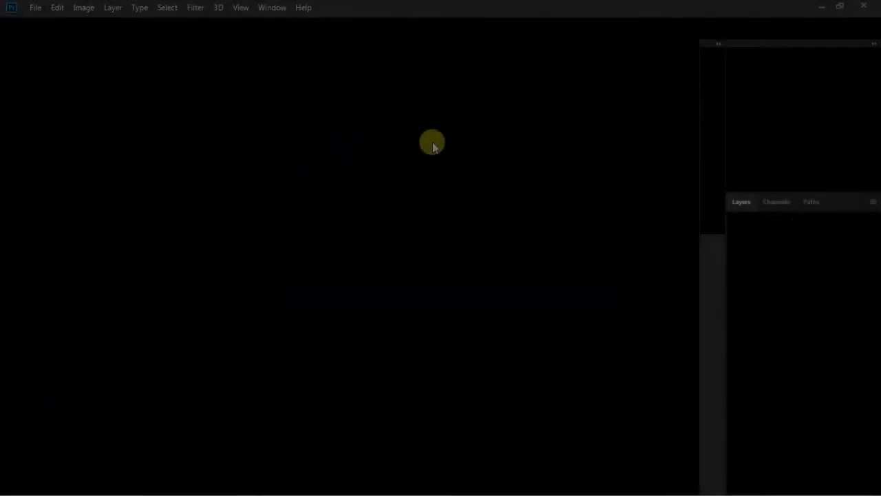
click(276, 49)
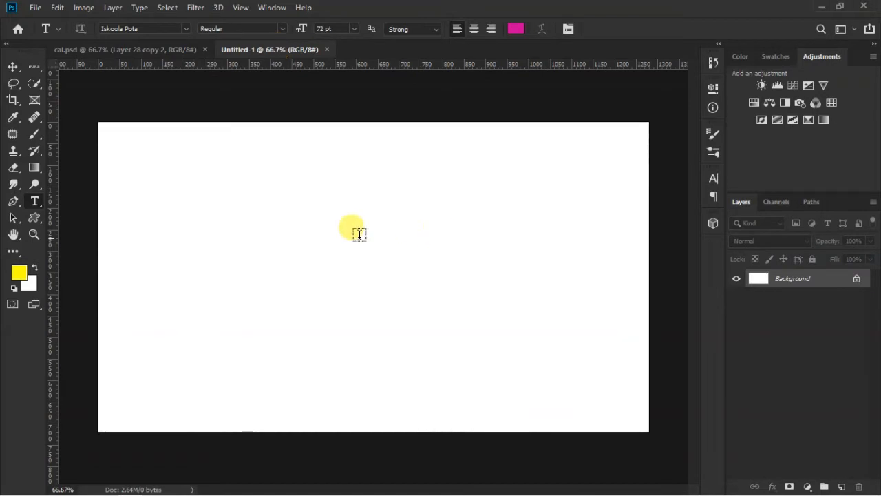
click(841, 487)
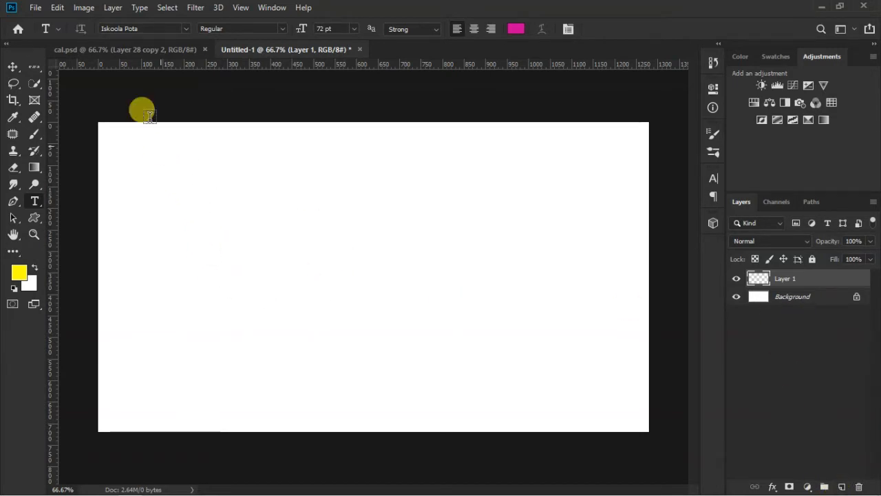
Open the calculator image Screenshot 2021-06-04 093158.jpg from the Youtube\cal folder on drive J
click(140, 52)
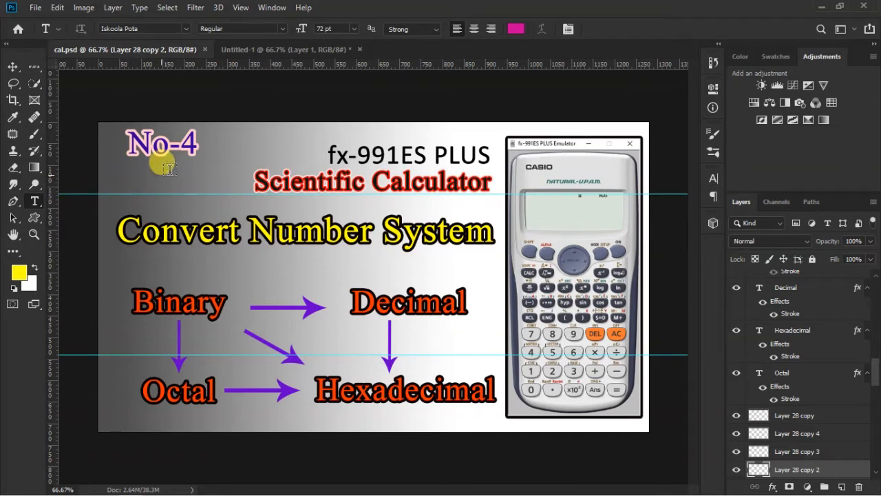
click(267, 50)
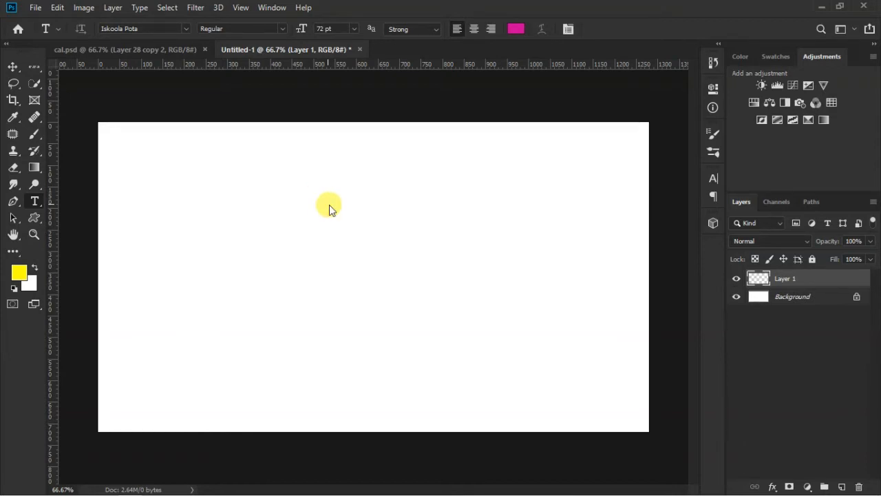
key(ctrl+o)
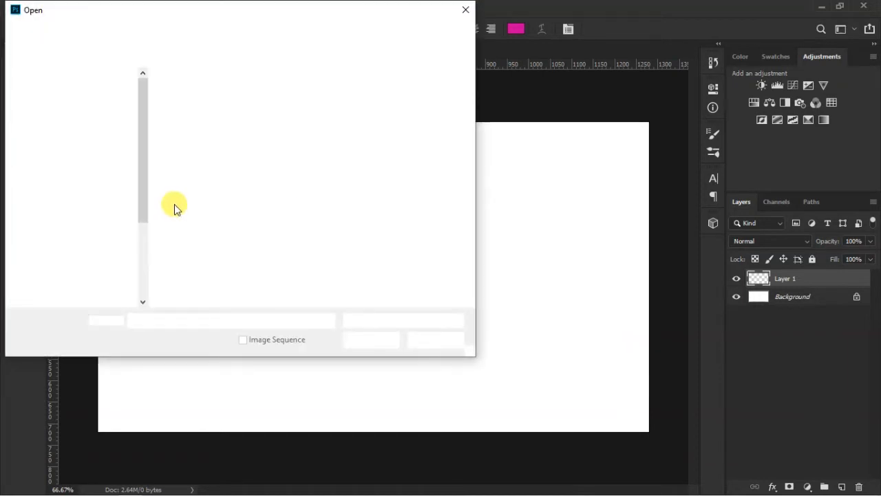
scroll(64, 289, down, 4)
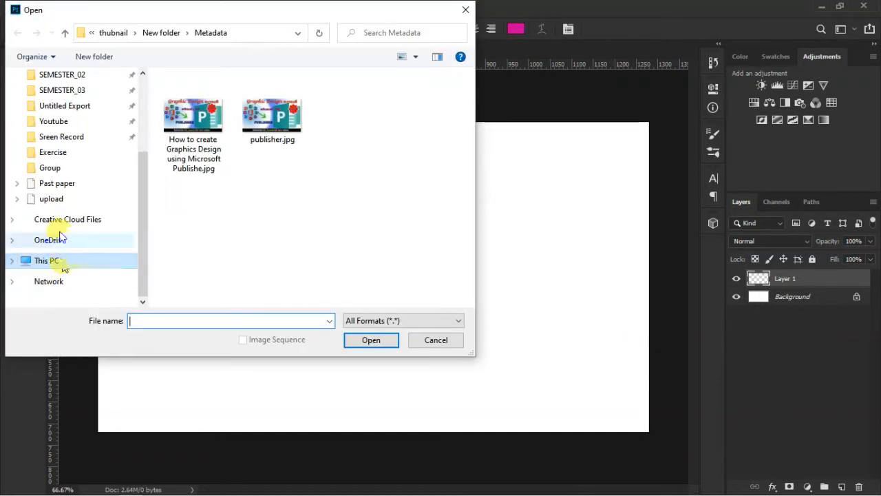
scroll(75, 291, down, 2)
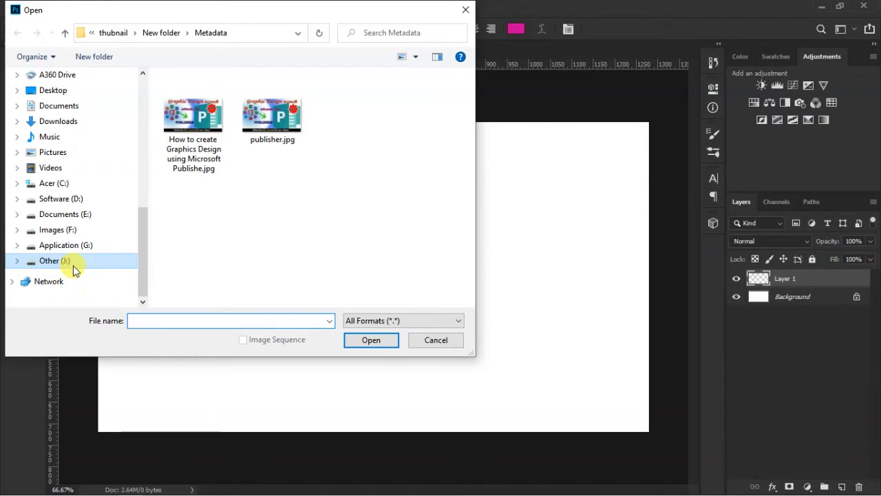
click(55, 260)
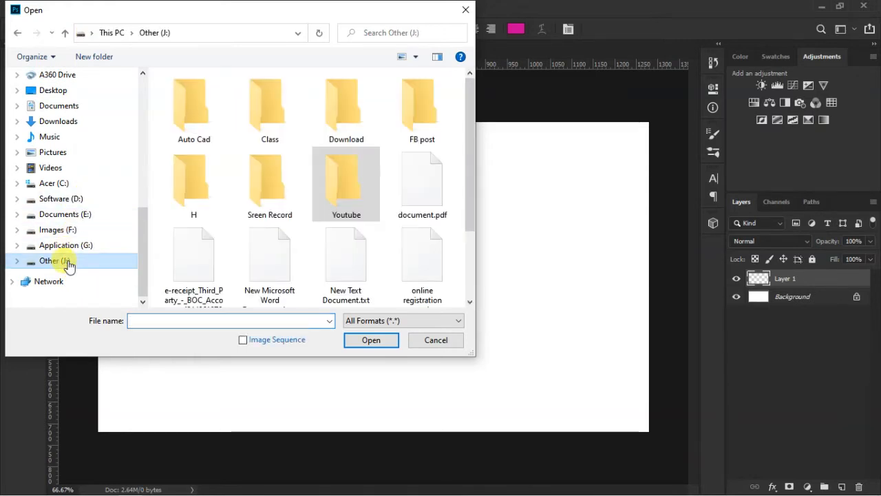
double_click(331, 195)
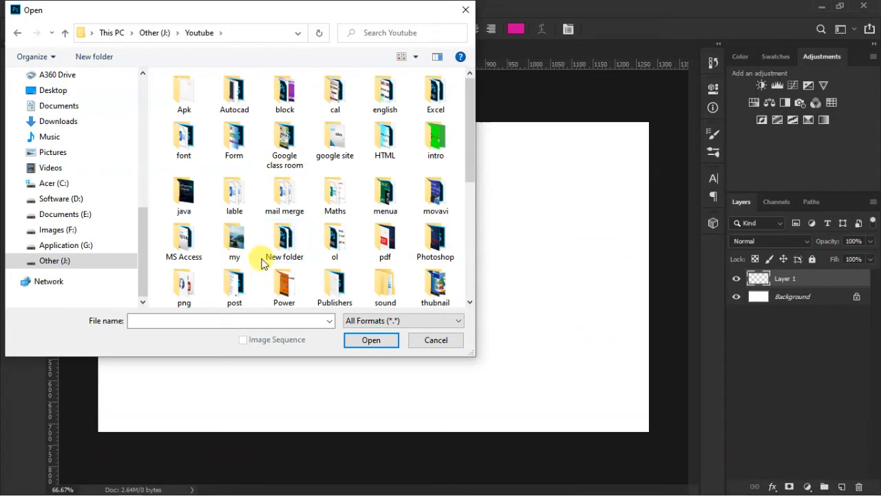
double_click(335, 96)
scroll(407, 207, down, 1)
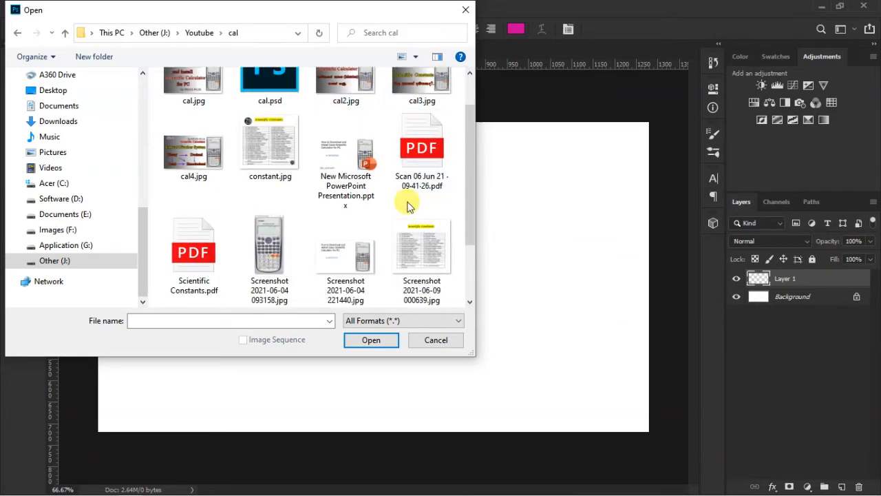
click(266, 238)
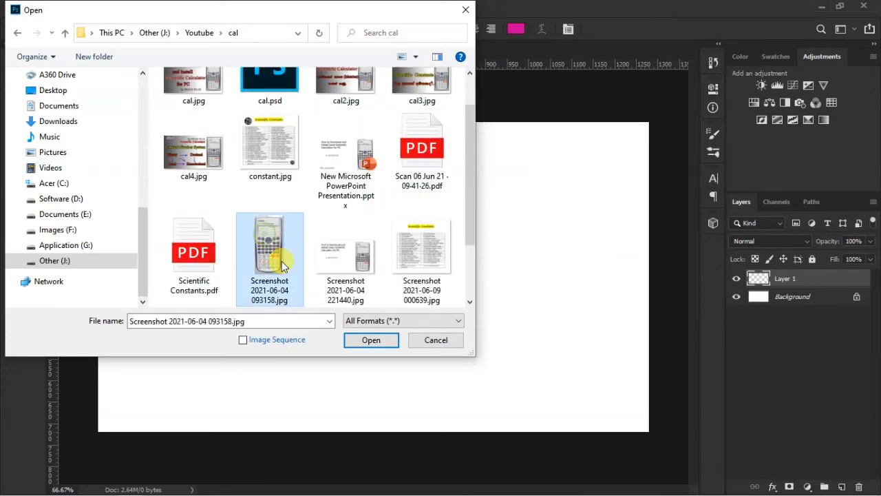
click(371, 342)
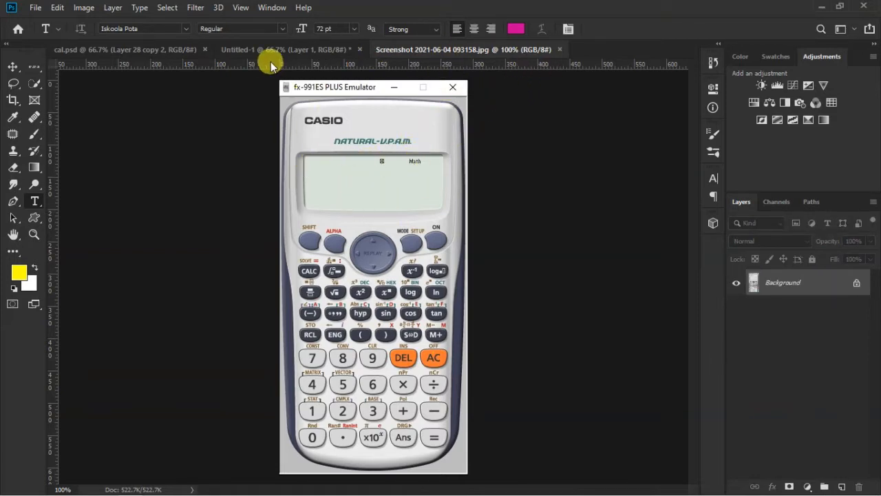
Unlock the calculator image's background layer and copy the image into the right side of the Untitled-1 document
click(857, 284)
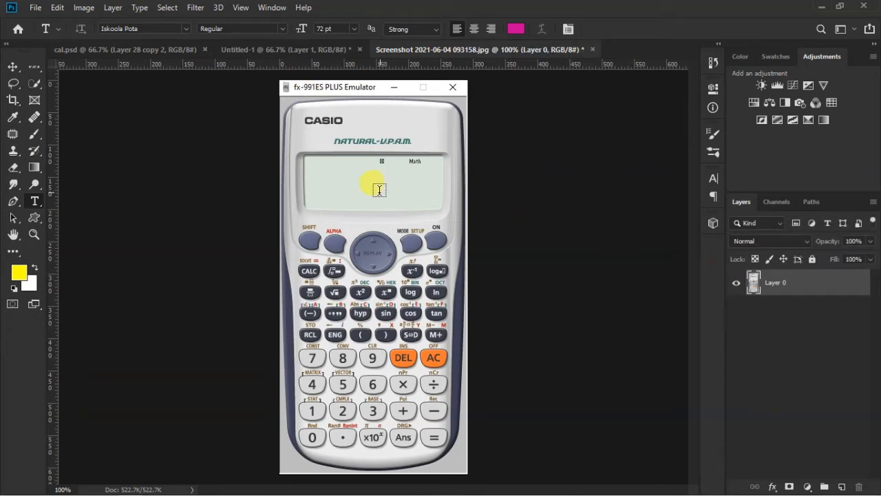
click(13, 67)
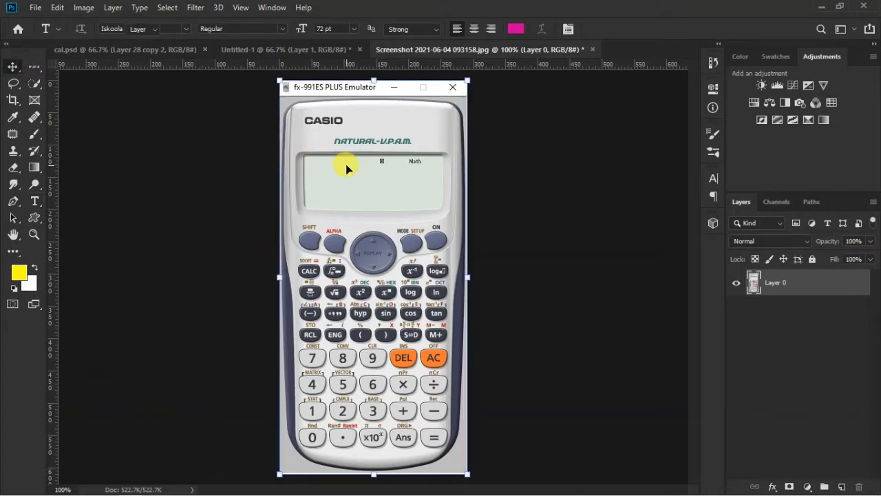
drag(341, 157, 564, 247)
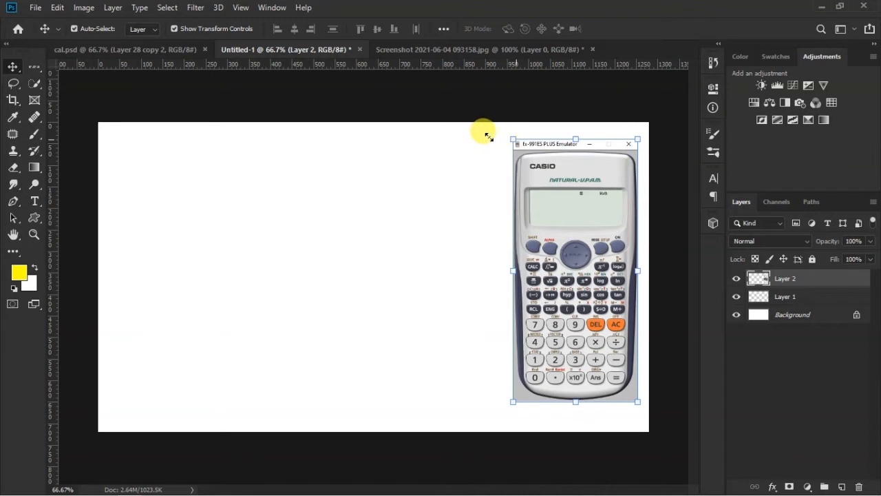
Scale the calculator image to about 112.7% and center it vertically near the canvas's right edge
key(ctrl+t)
drag(510, 143, 497, 106)
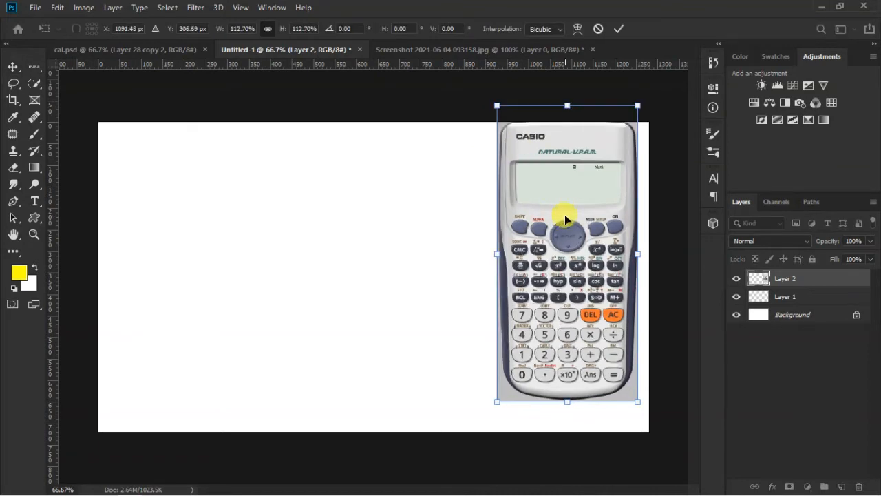
drag(567, 230, 569, 244)
click(619, 30)
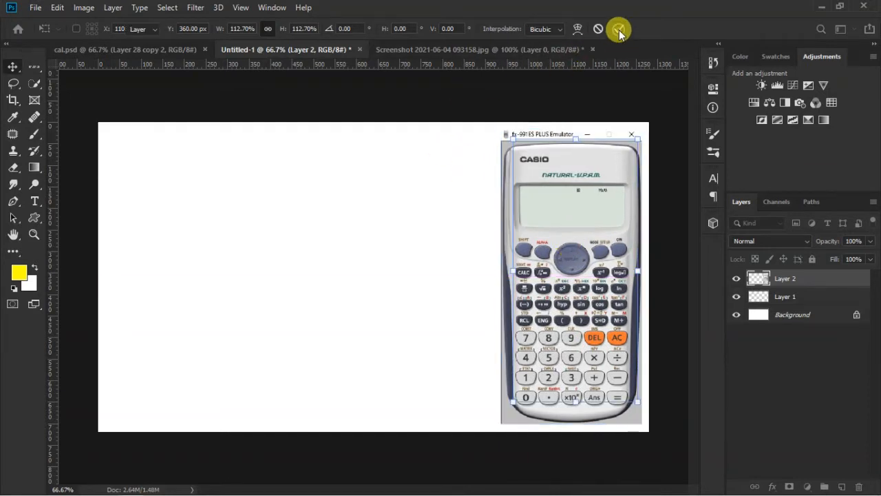
click(643, 112)
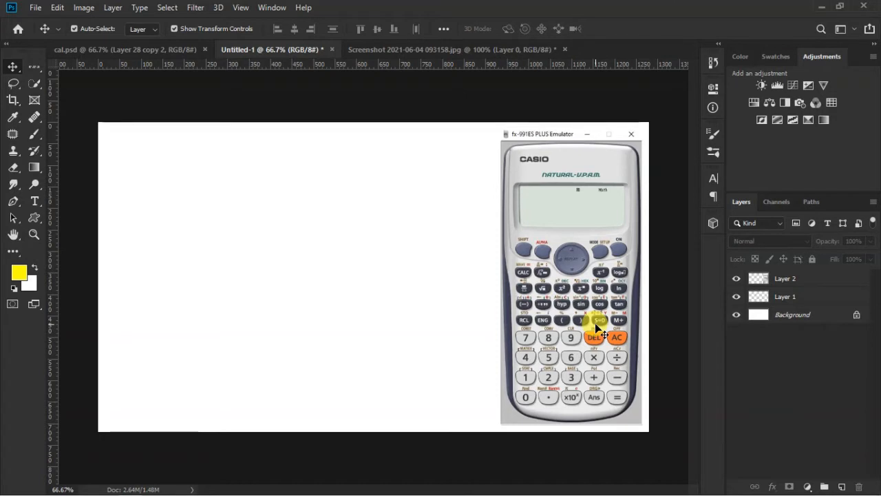
Add the title text "Fx-991EX plus" in the blank area near the canvas's top edge, left of the calculator in Untitled-1
click(144, 51)
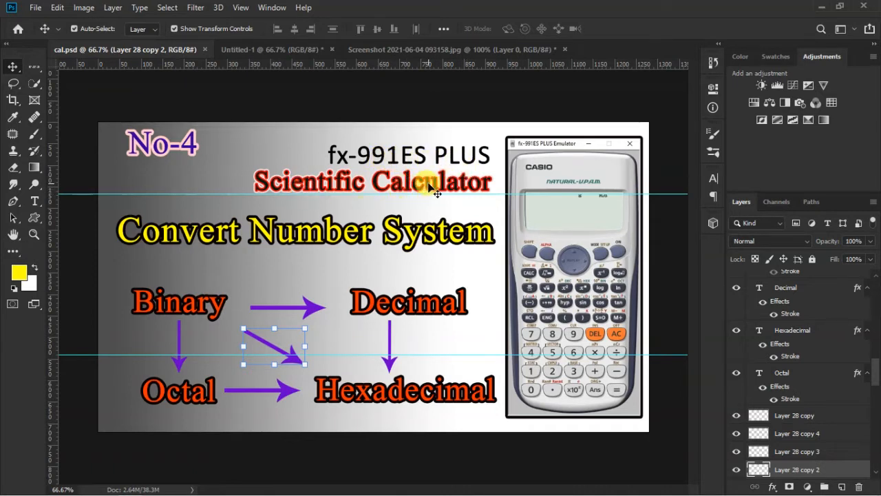
click(430, 50)
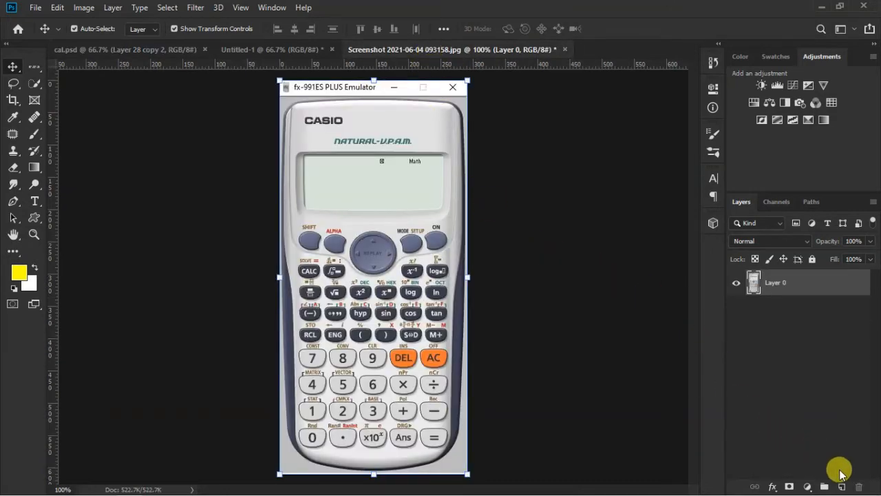
click(268, 51)
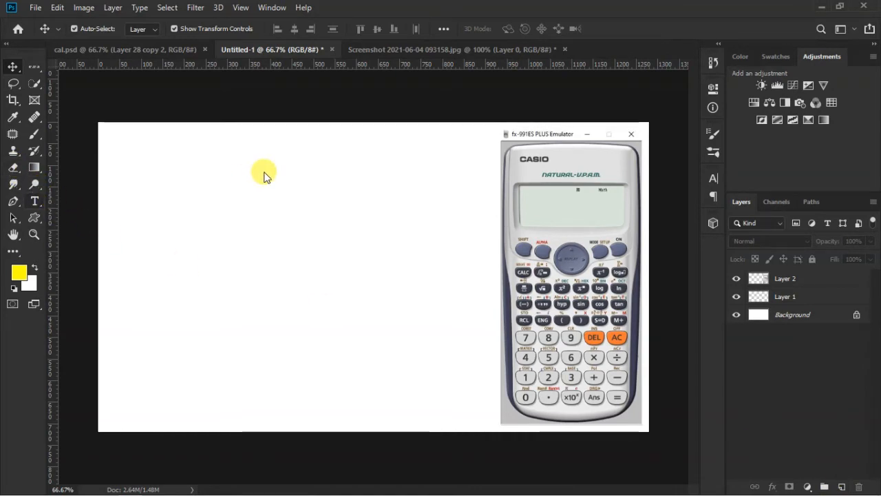
key(t)
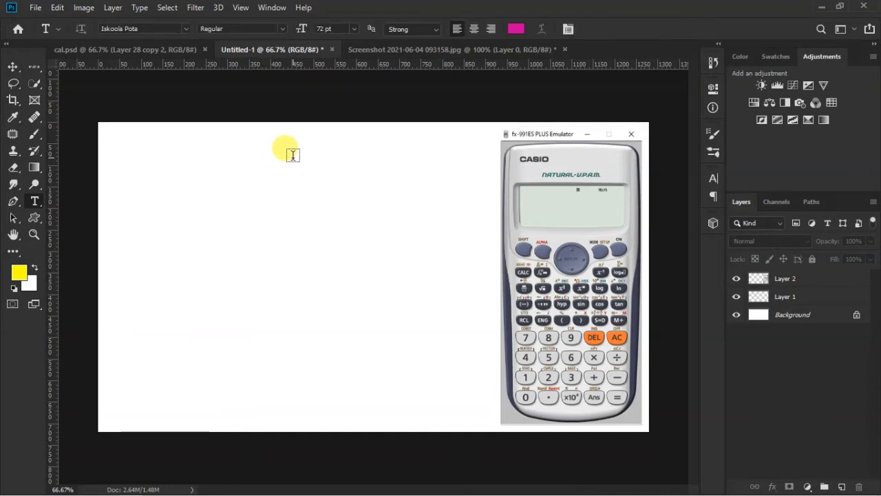
click(251, 161)
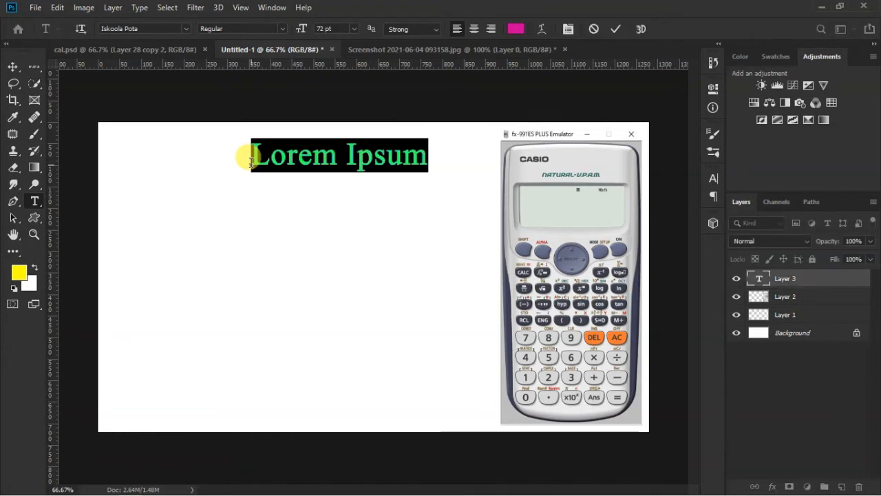
text(F)
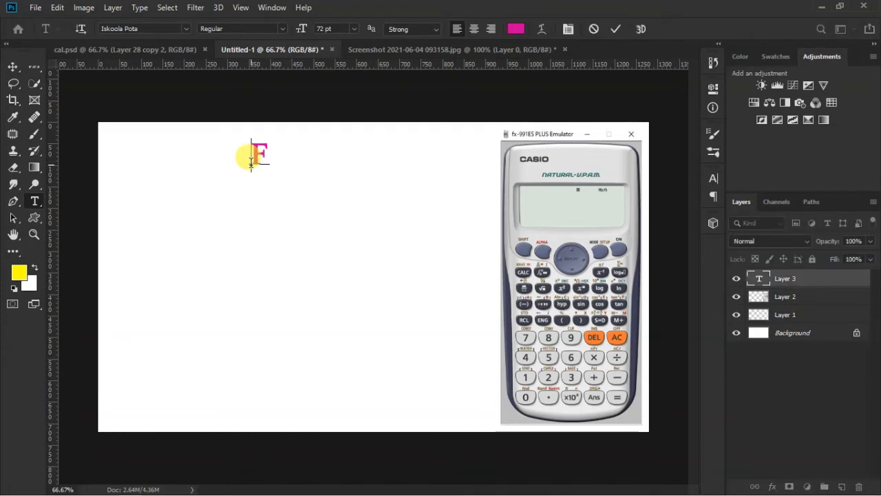
text(x-99)
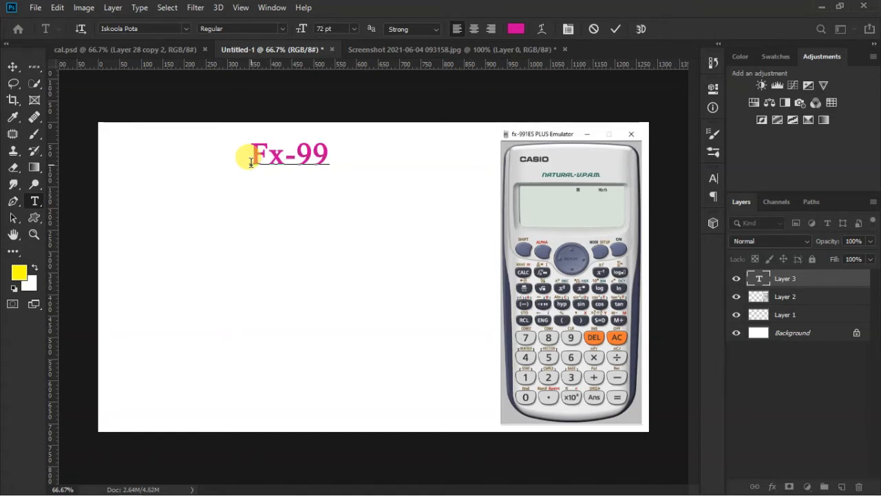
text(1E)
click(251, 163)
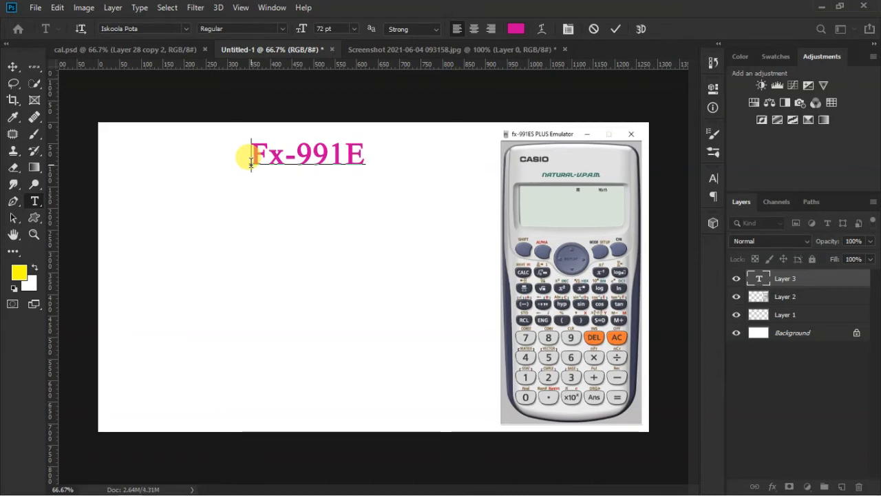
text(X)
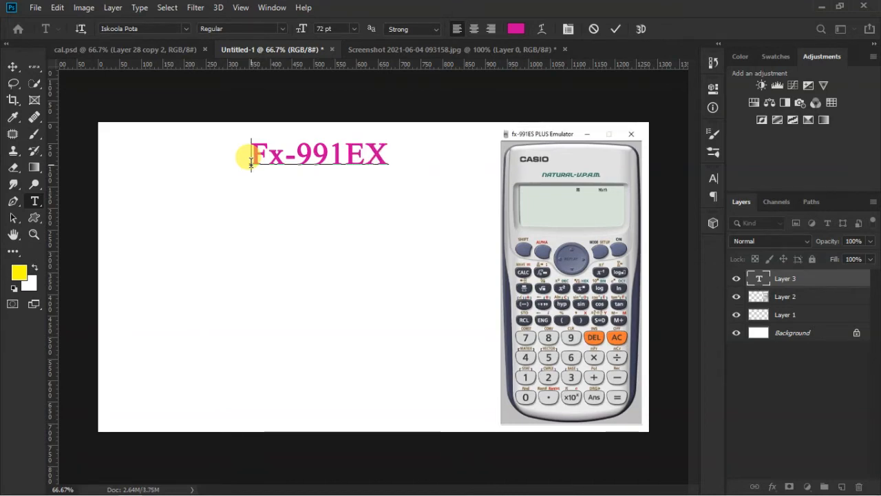
text( plus)
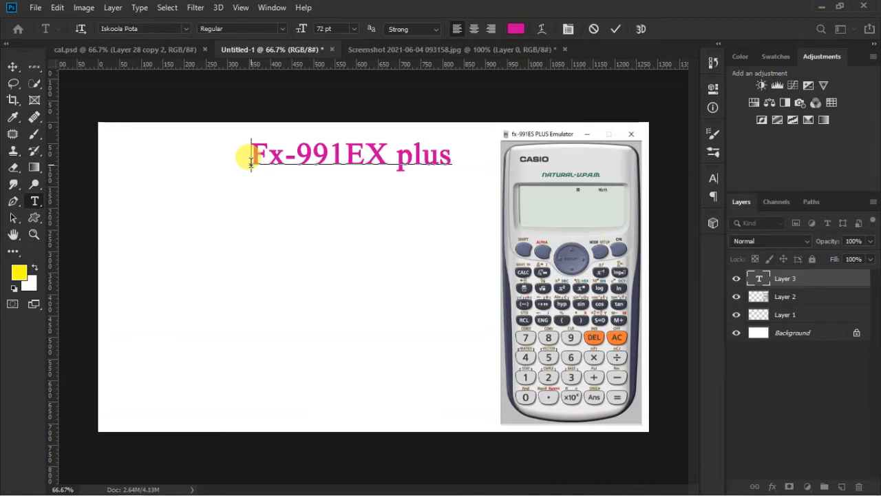
click(615, 28)
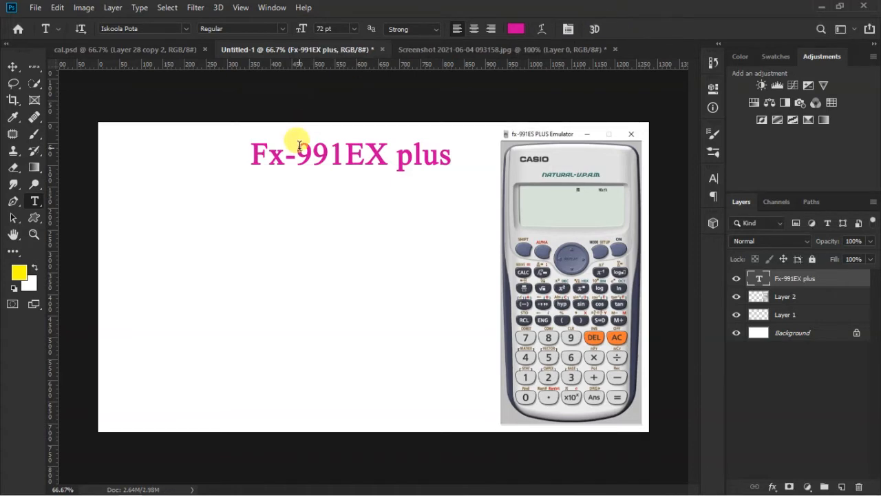
Correct the title's model name by replacing the X after E with S, so the text reads "Fx-991ES plus"
click(386, 154)
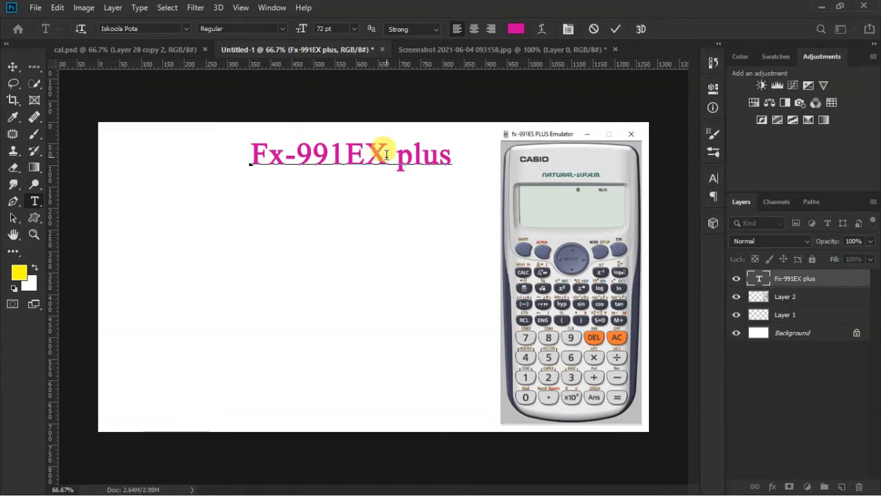
key(Delete)
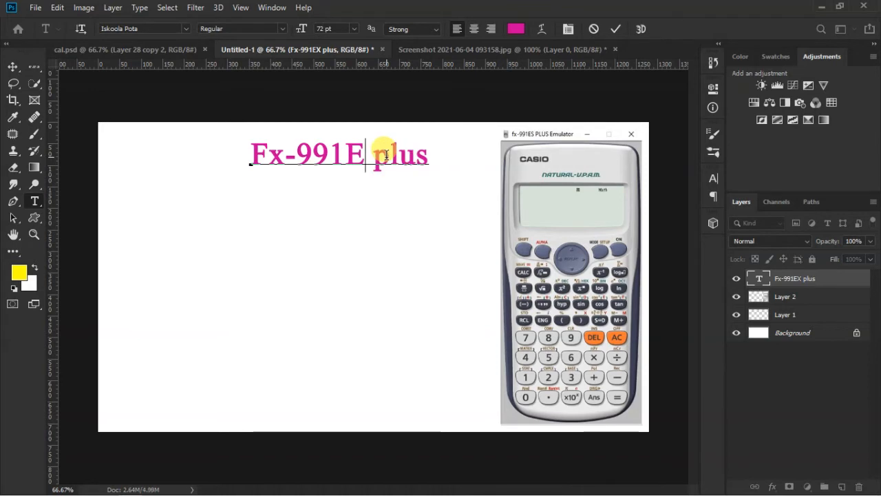
text(S)
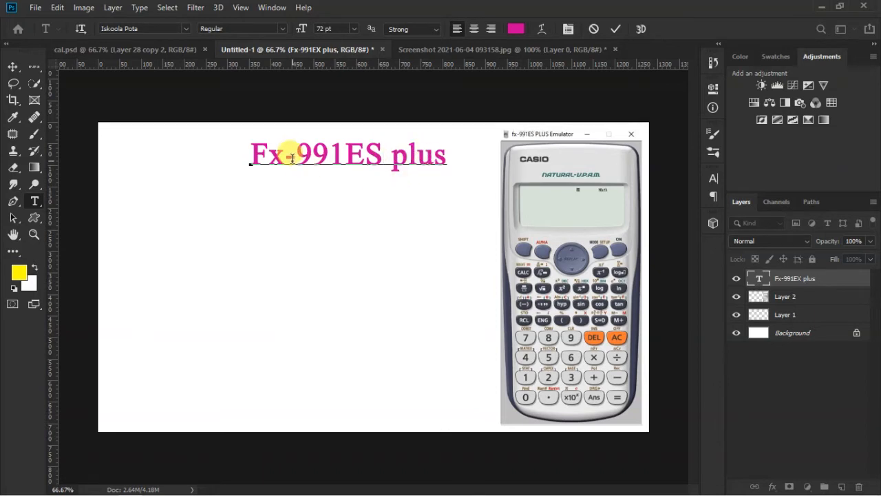
click(611, 27)
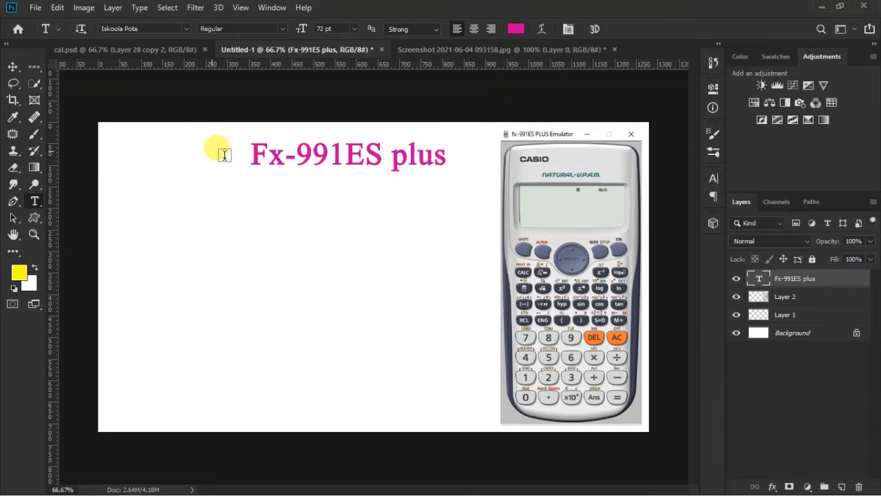
Change the font of the whole "Fx-991ES plus" title to MV Boli
drag(252, 153, 462, 152)
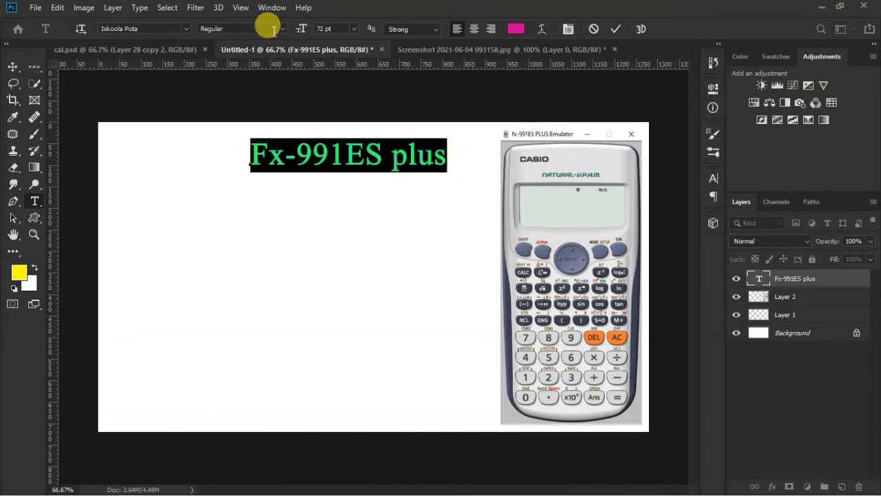
click(188, 30)
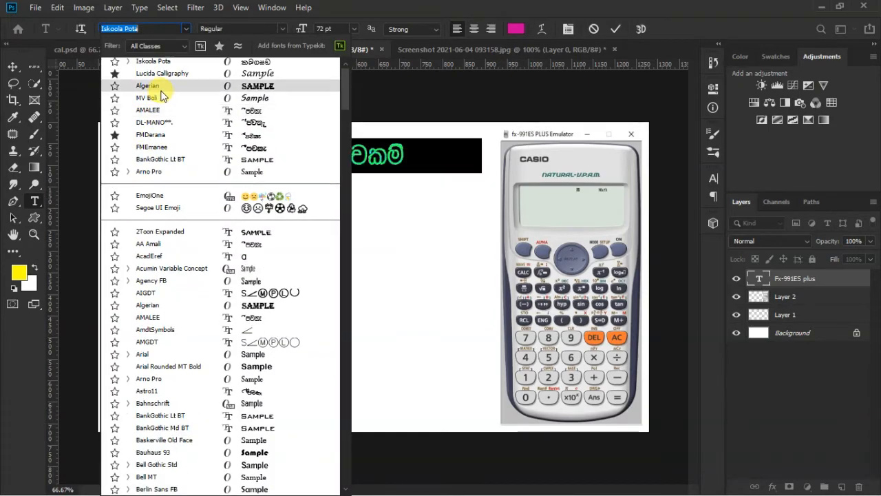
click(164, 100)
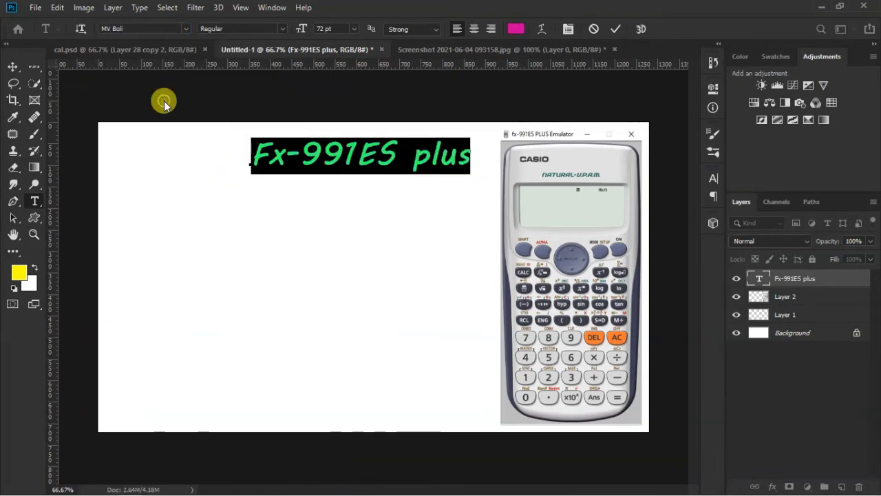
click(614, 30)
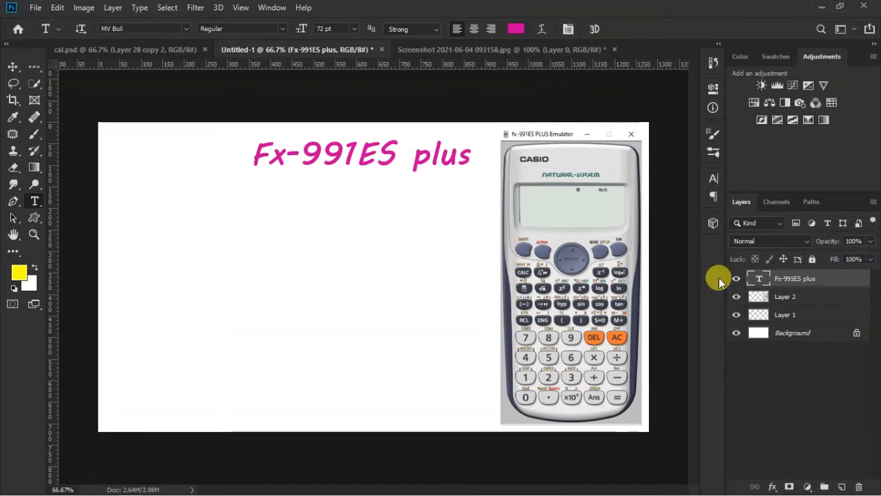
Recolor the "Fx-991ES plus" title black and move it slightly up and closer to the calculator image
double_click(761, 278)
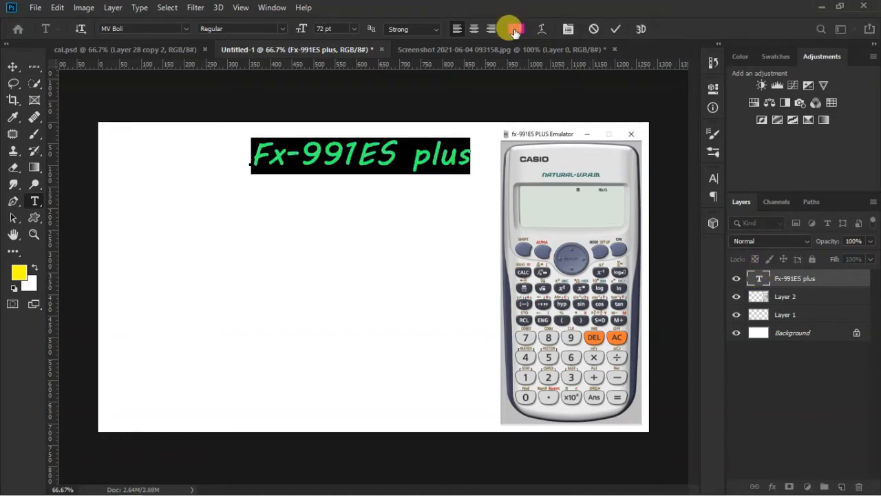
click(516, 29)
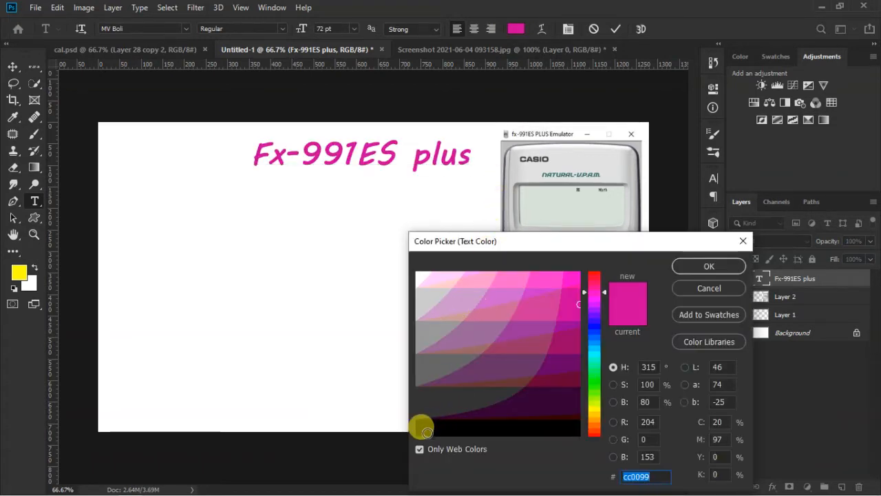
click(424, 432)
click(679, 267)
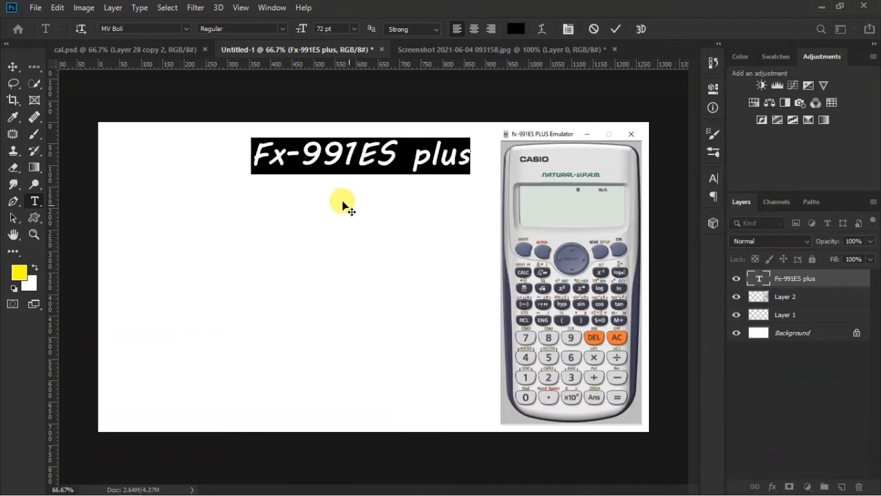
click(615, 28)
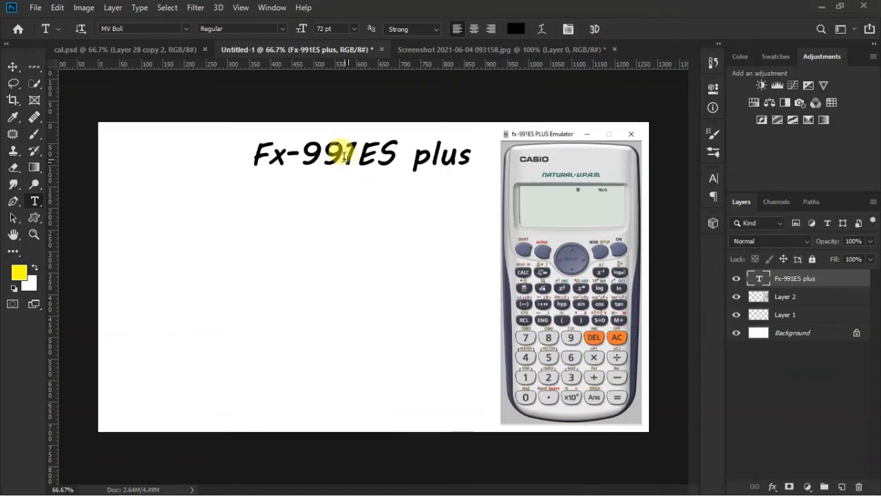
key(v)
drag(328, 154, 350, 150)
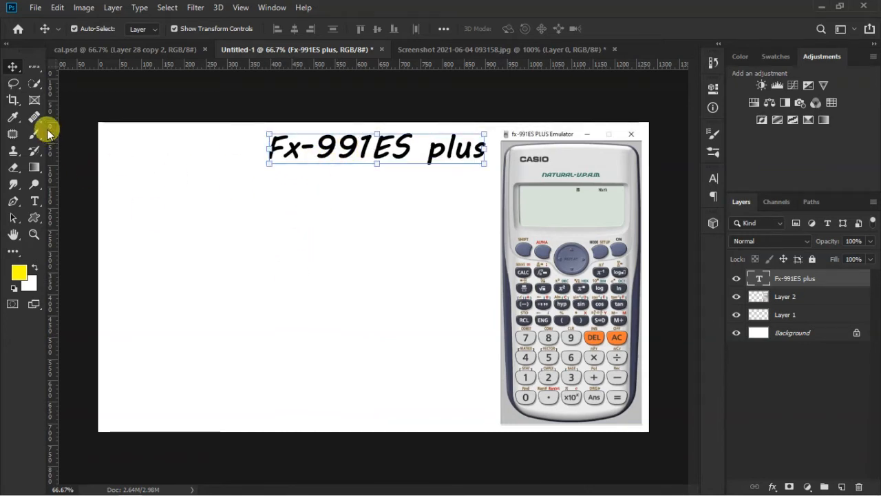
Add a "Scientific Calculator" text line below the title and move it left so it ends at the calculator's left edge
click(34, 201)
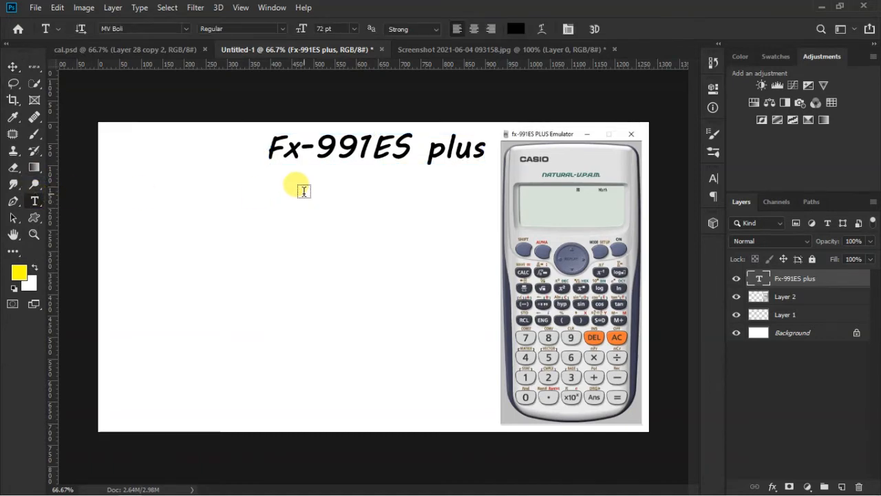
click(262, 200)
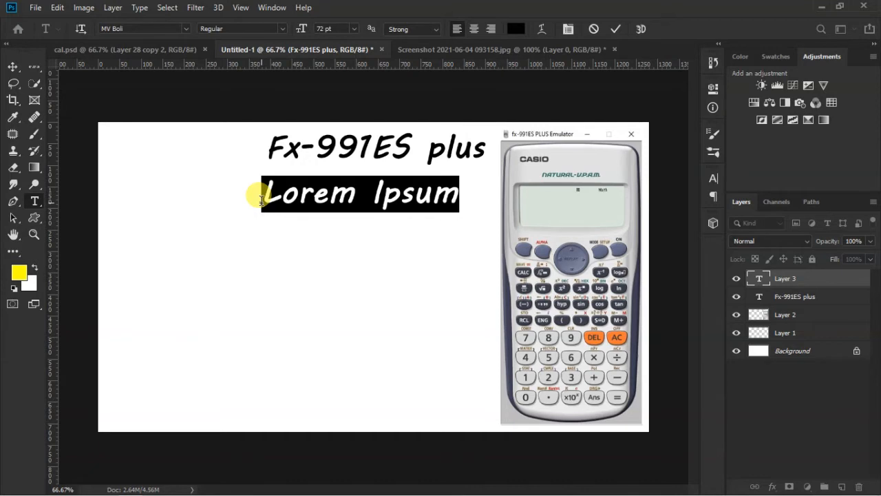
text(C)
key(BackSpace)
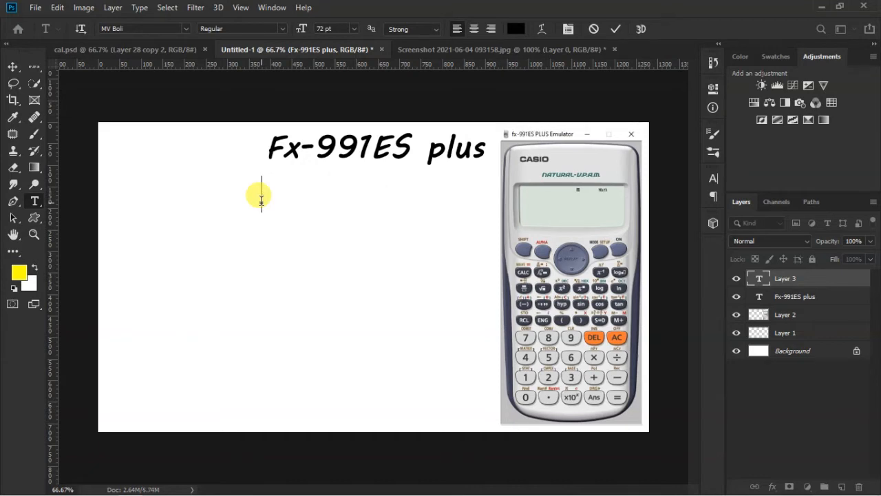
text(Sc)
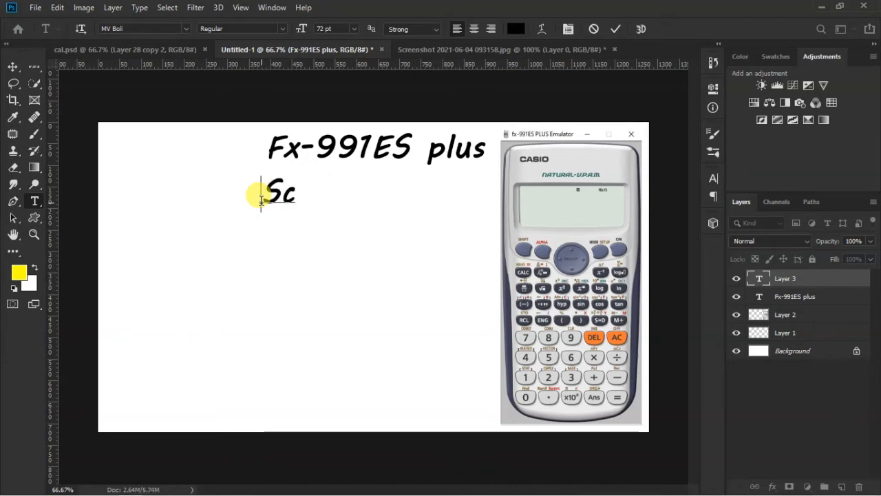
text(ienti)
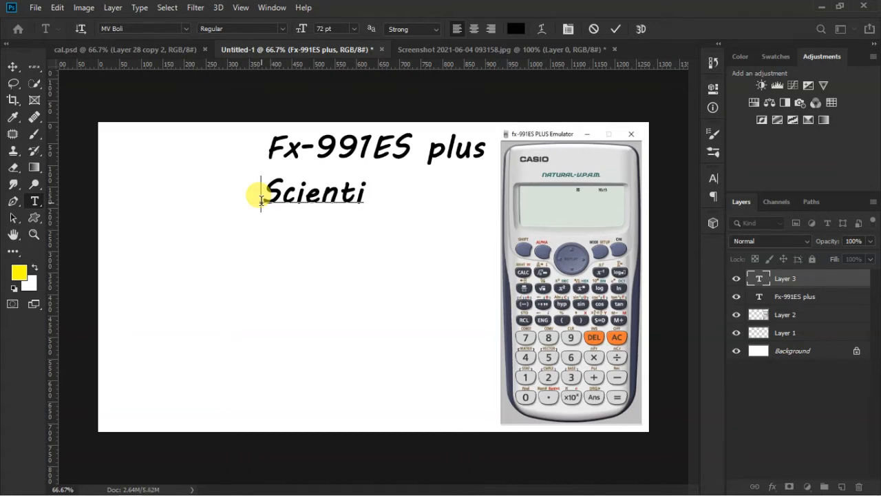
text(fic)
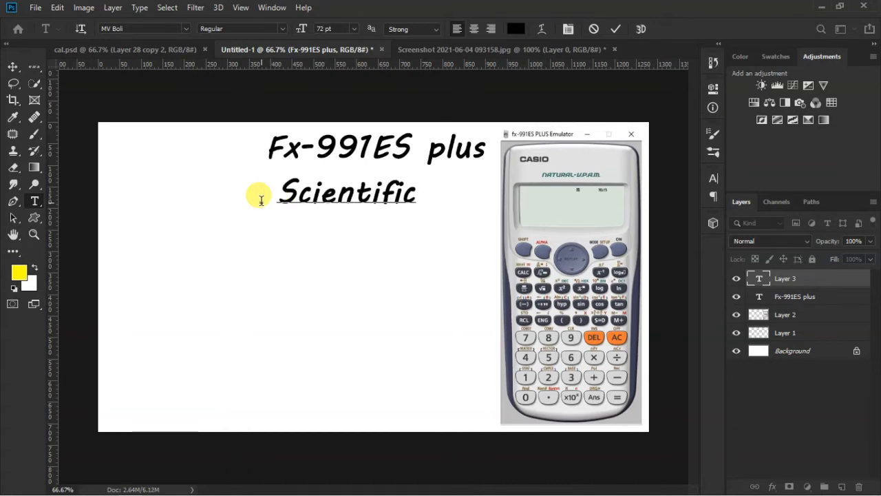
text( Cal)
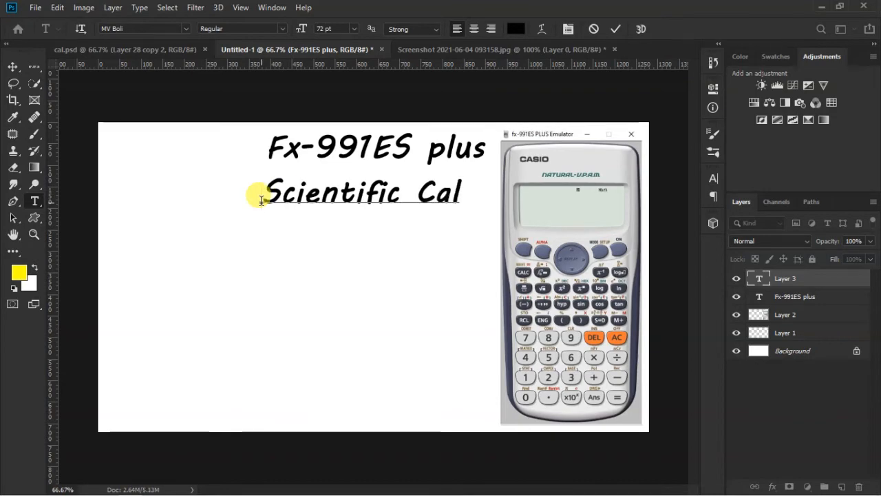
text(culator)
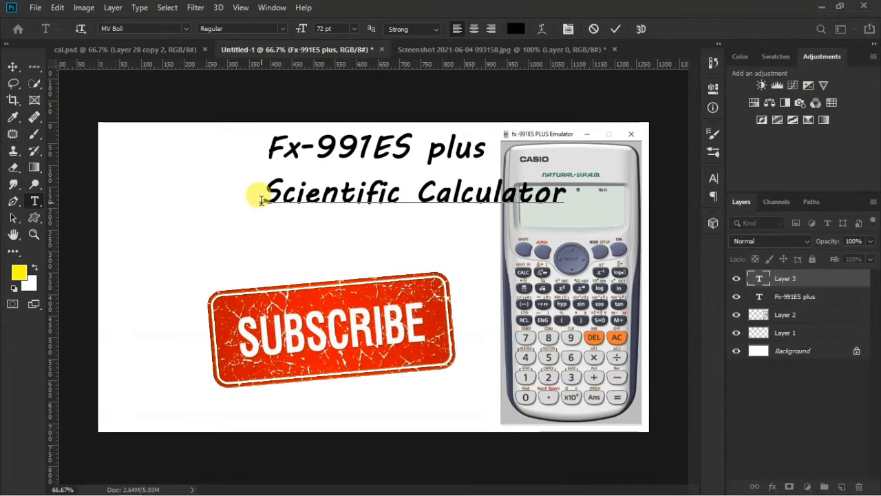
click(618, 27)
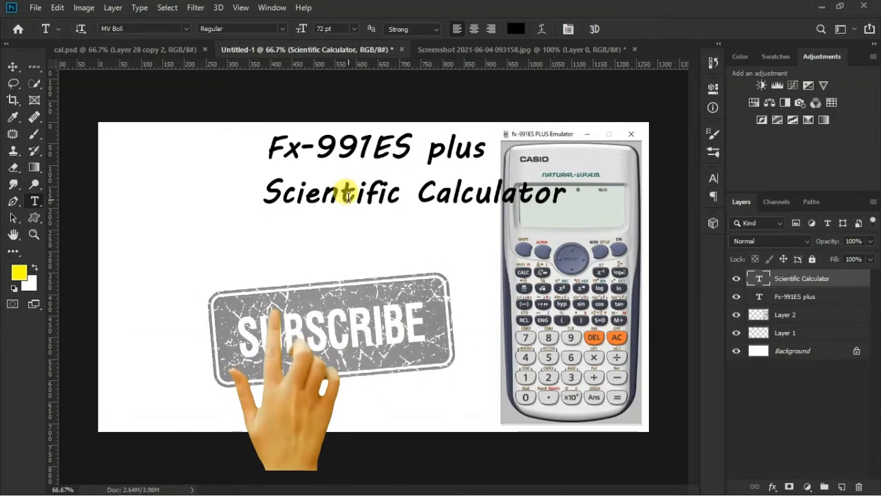
click(12, 67)
drag(357, 194, 289, 192)
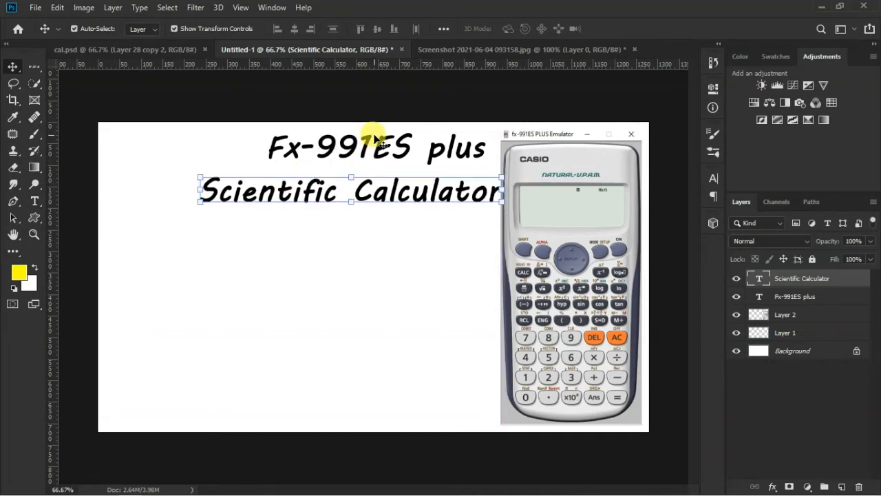
Reduce the "Fx-991ES plus" title's font size to 48 pt
click(329, 140)
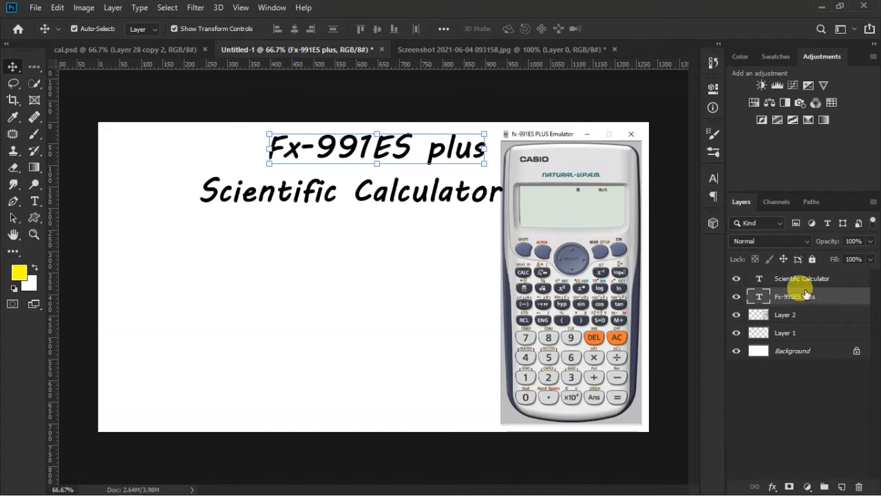
double_click(760, 297)
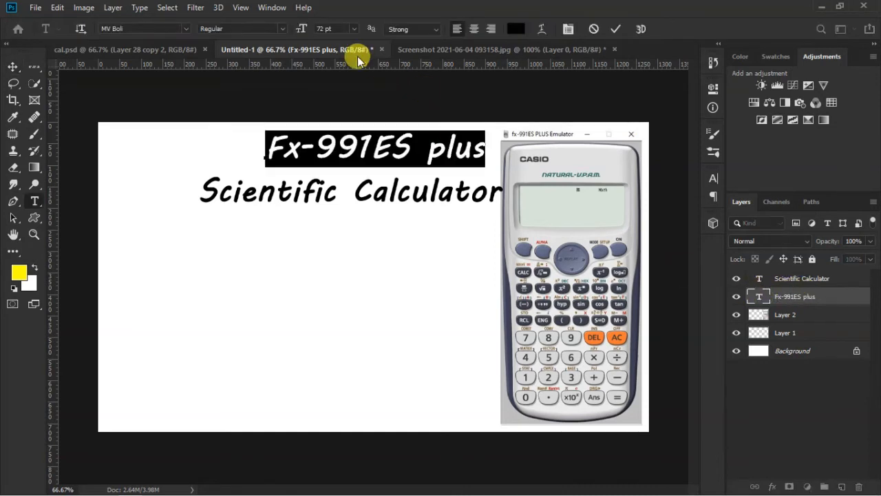
click(354, 29)
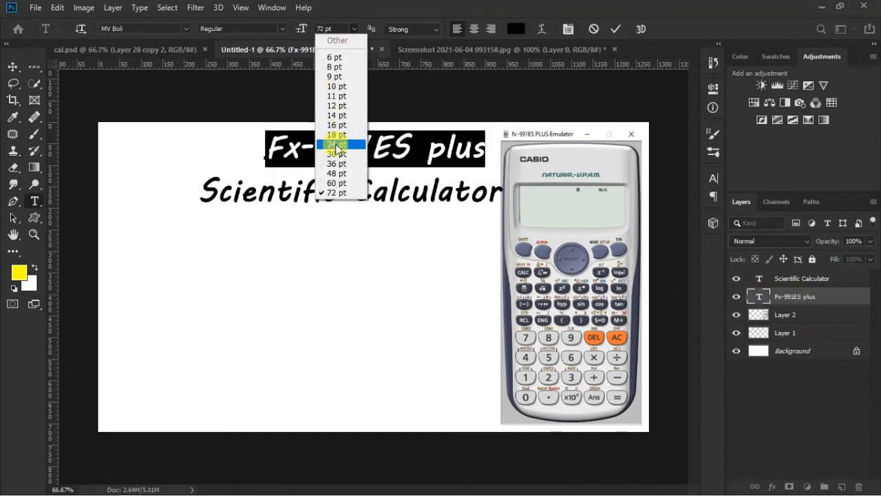
click(337, 164)
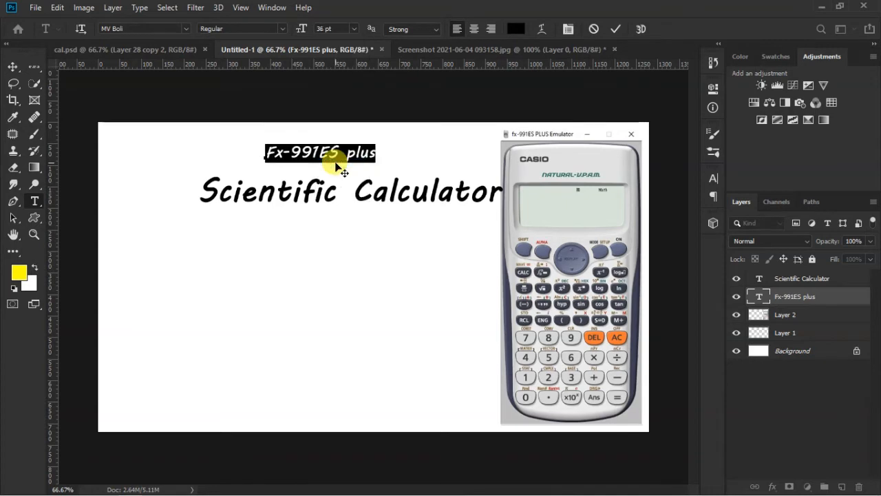
click(355, 29)
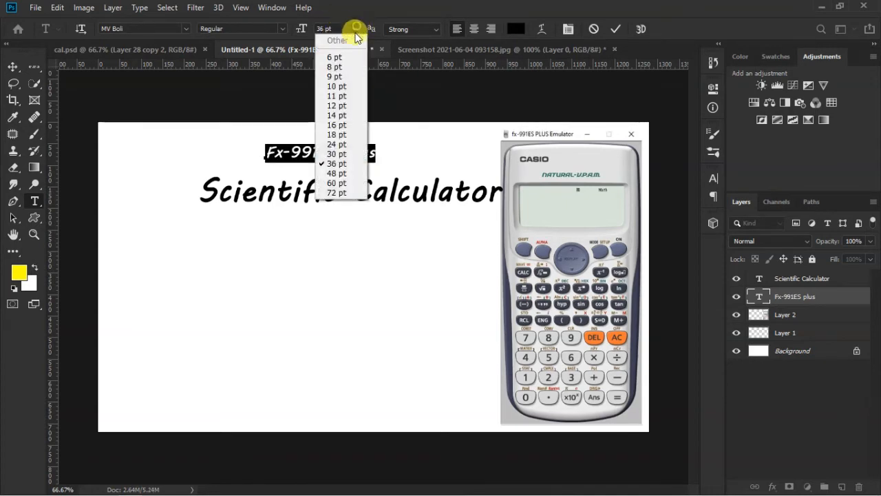
click(324, 172)
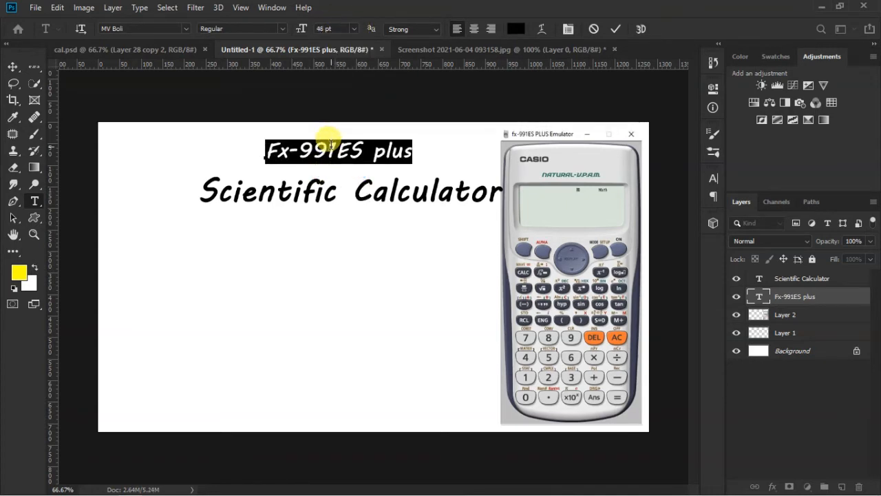
click(616, 28)
Move the "Fx-991ES plus" title beside the calculator's upper-left corner and raise the "Scientific Calculator" line close beneath it
key(v)
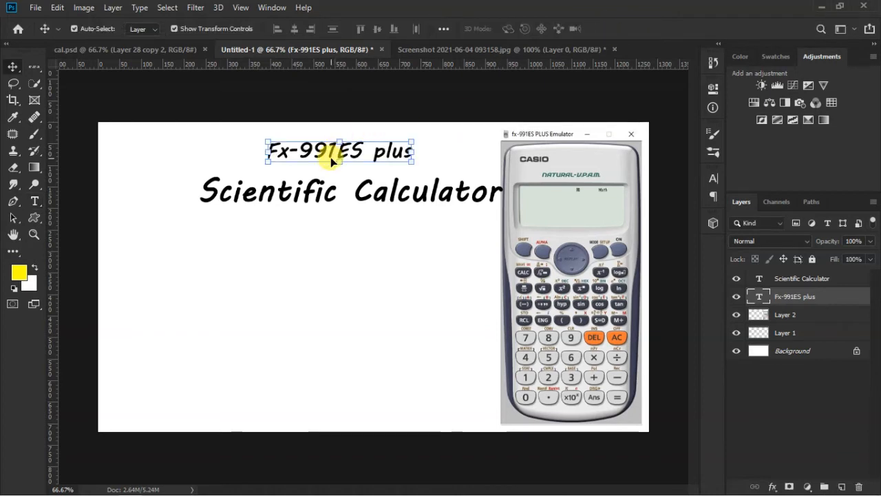
drag(331, 159, 405, 142)
click(367, 184)
mouse_move(351, 191)
mouse_down()
mouse_move(350, 177)
mouse_move(359, 175)
mouse_move(360, 183)
mouse_up()
click(345, 234)
Change the text color of the "Scientific Calculator" line to bright red
click(768, 284)
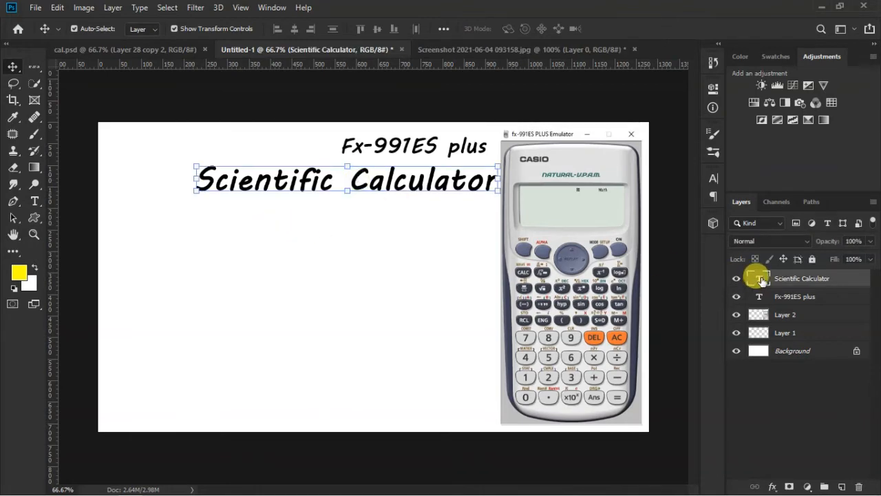
double_click(761, 279)
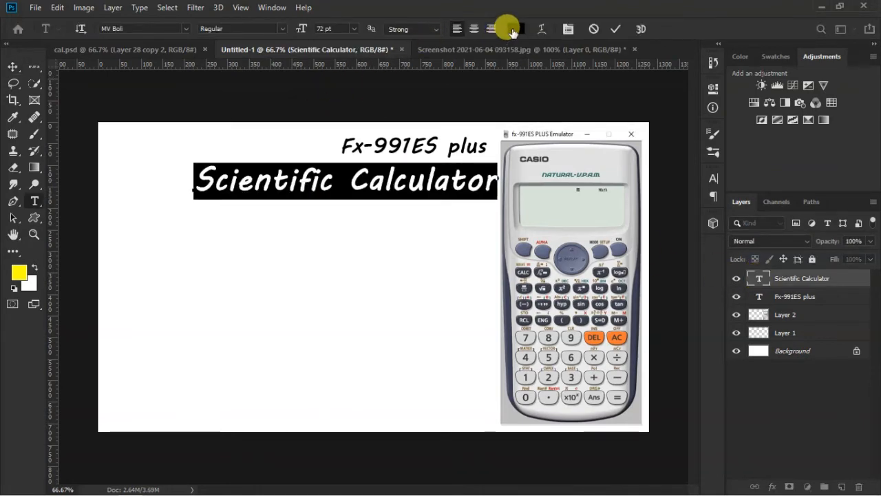
click(515, 29)
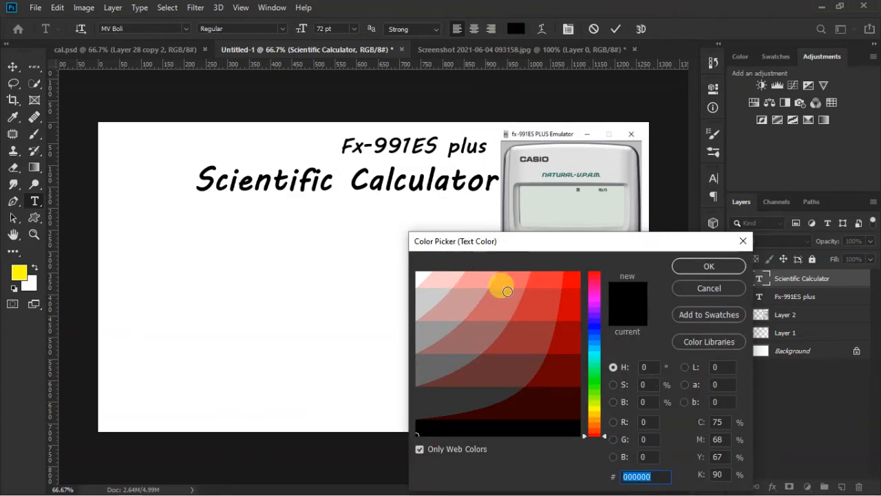
click(572, 285)
click(692, 267)
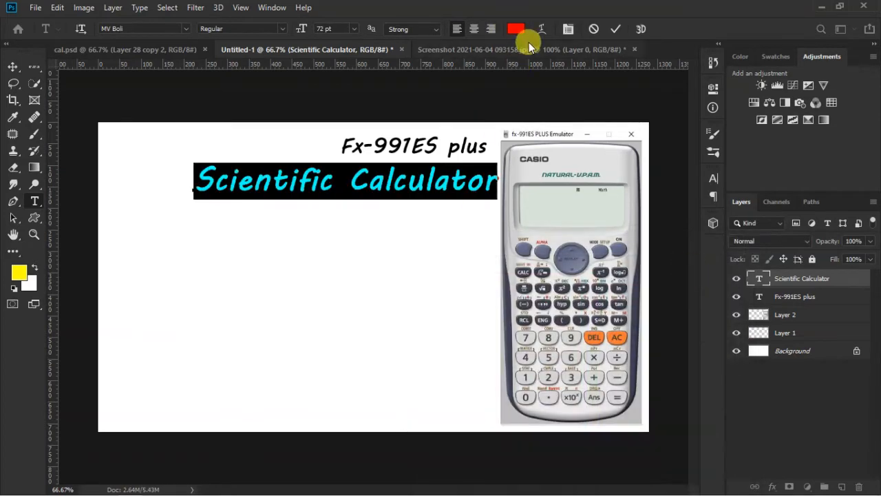
click(614, 28)
key(v)
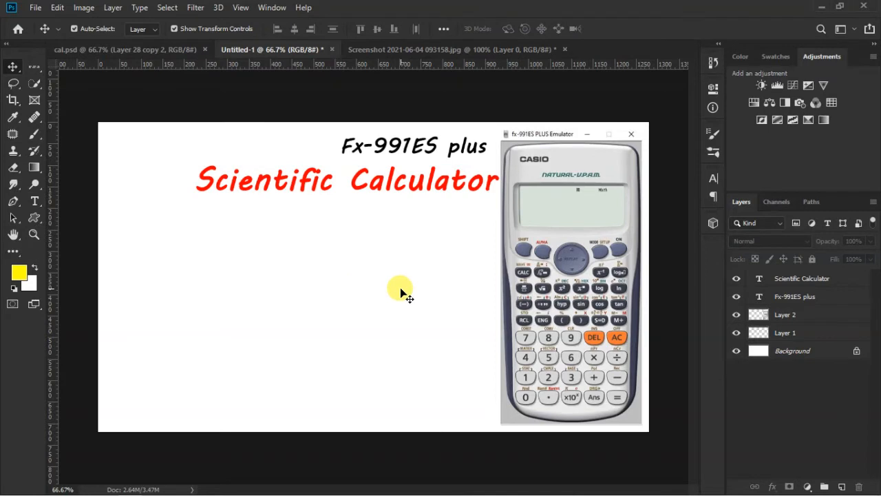
Add a "Determinants" text line below "Scientific Calculator", starting at the same left edge as that line
click(31, 201)
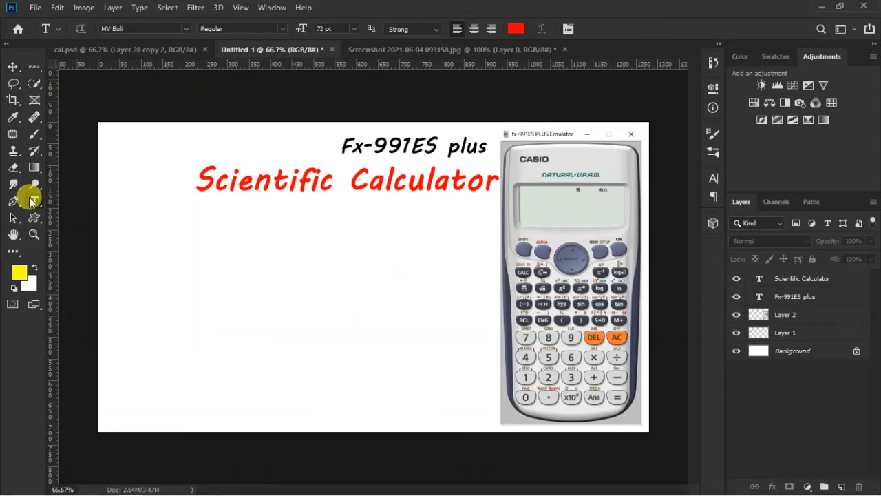
click(194, 250)
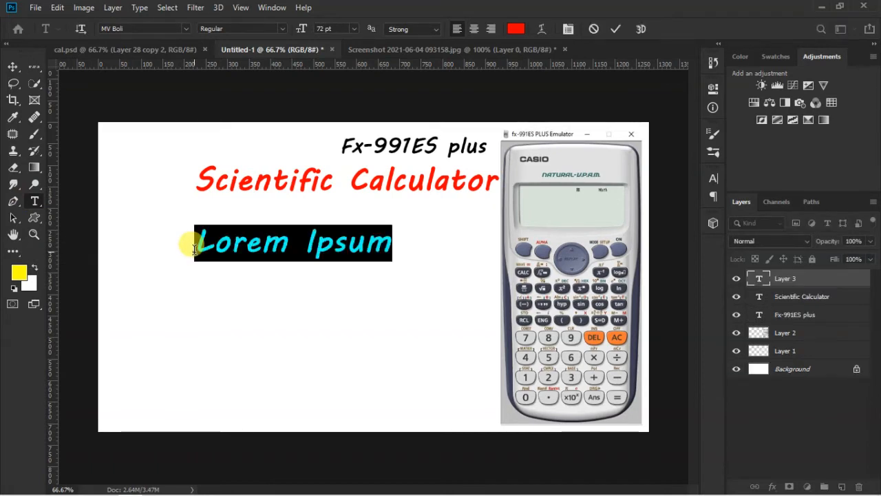
text(D)
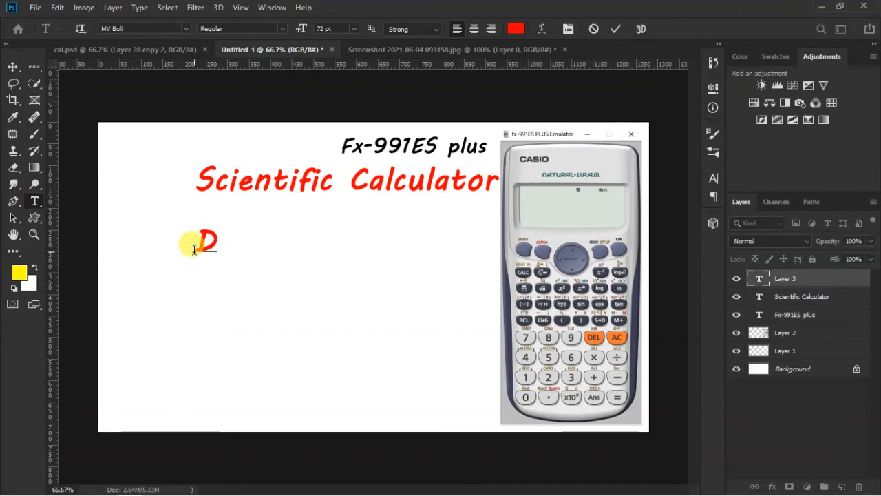
text(eter)
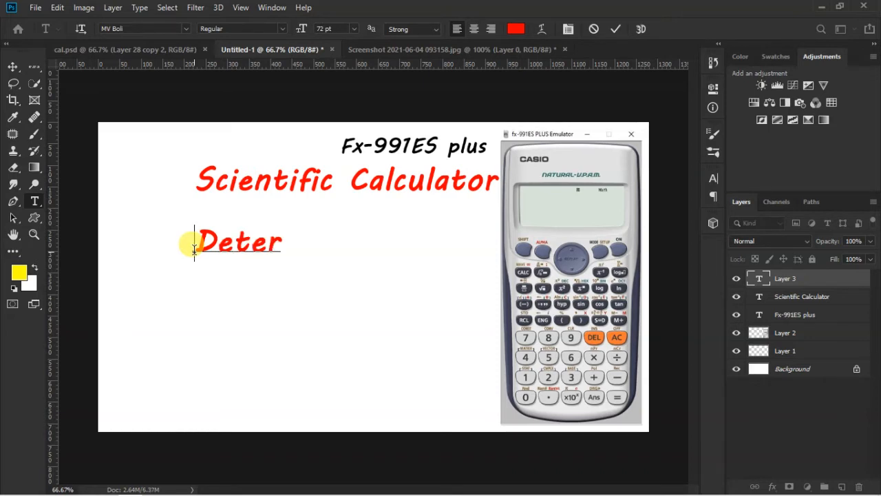
text(mi)
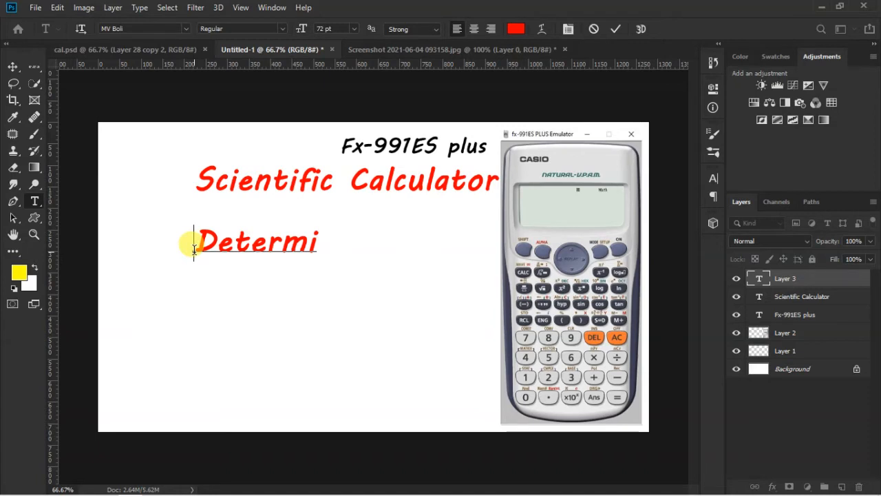
text(nants)
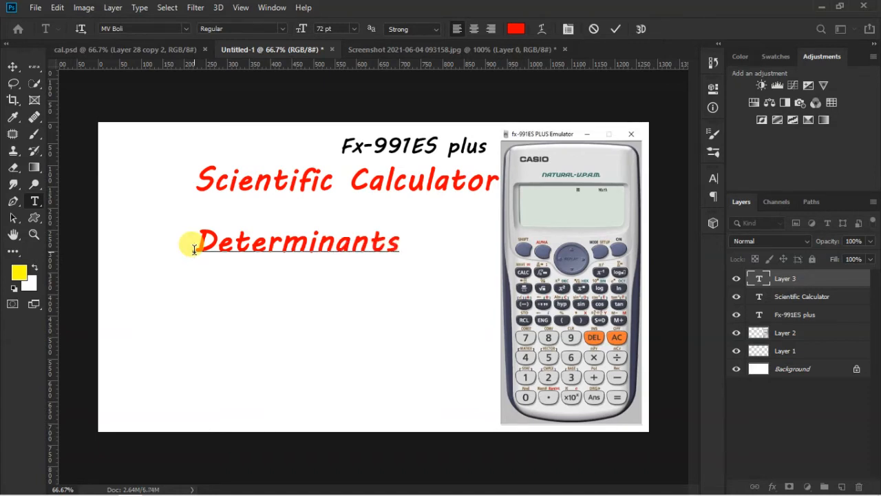
click(615, 28)
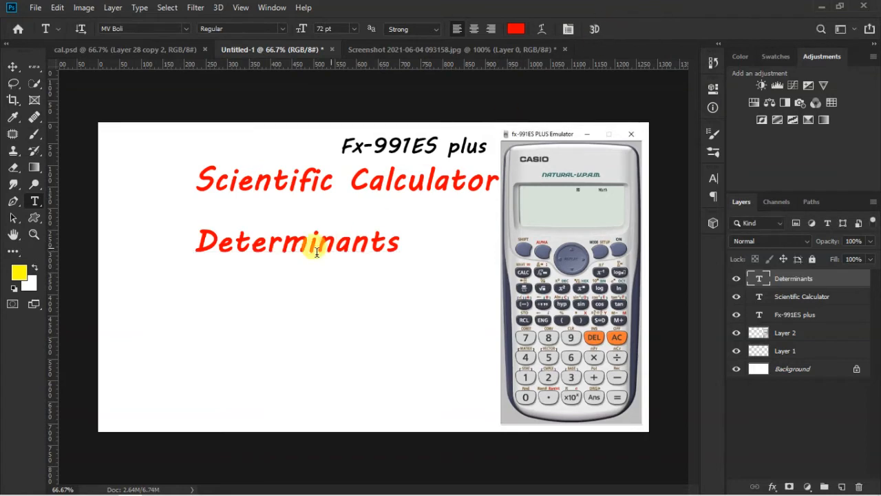
Change the text color of the "Determinants" line to yellow, ffff00
drag(193, 238, 407, 231)
click(516, 28)
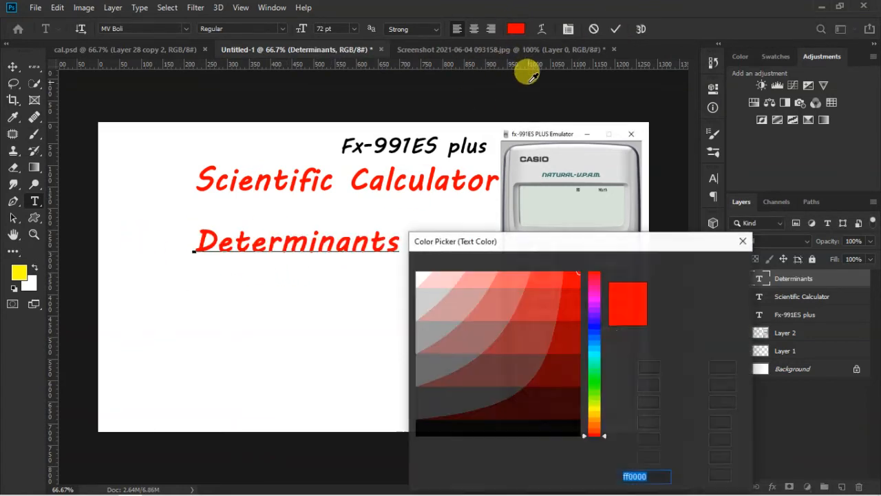
click(590, 408)
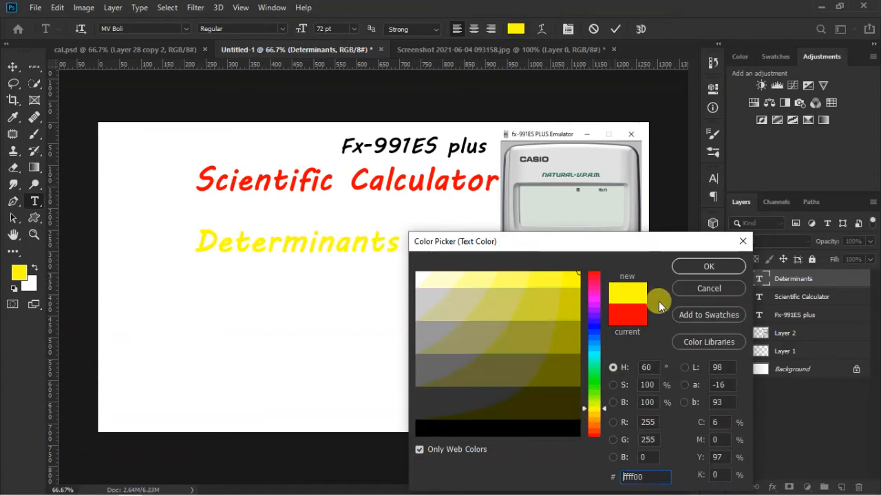
click(692, 267)
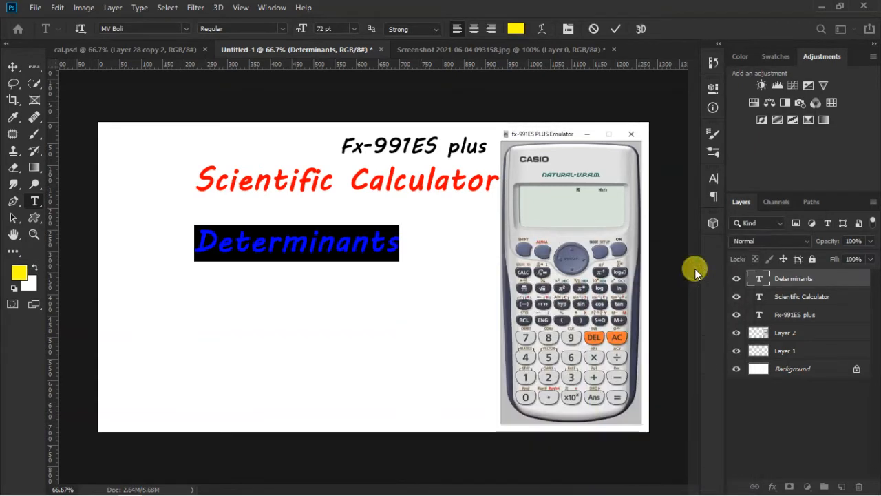
click(614, 29)
Change the font of the "Determinants" line to Arial Rounded MT Bold
double_click(759, 278)
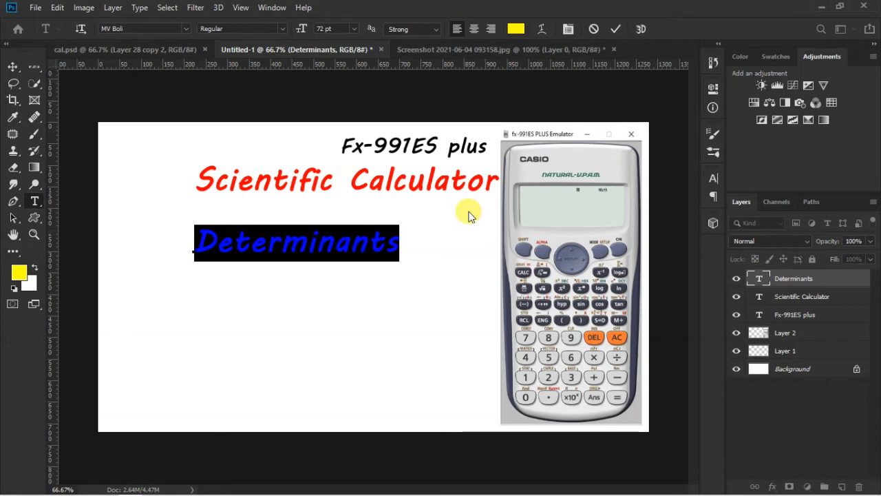
click(184, 29)
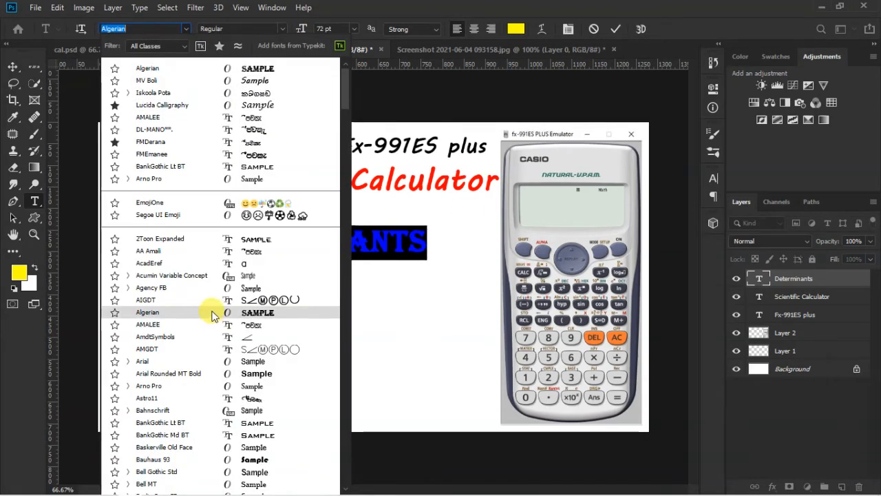
click(228, 375)
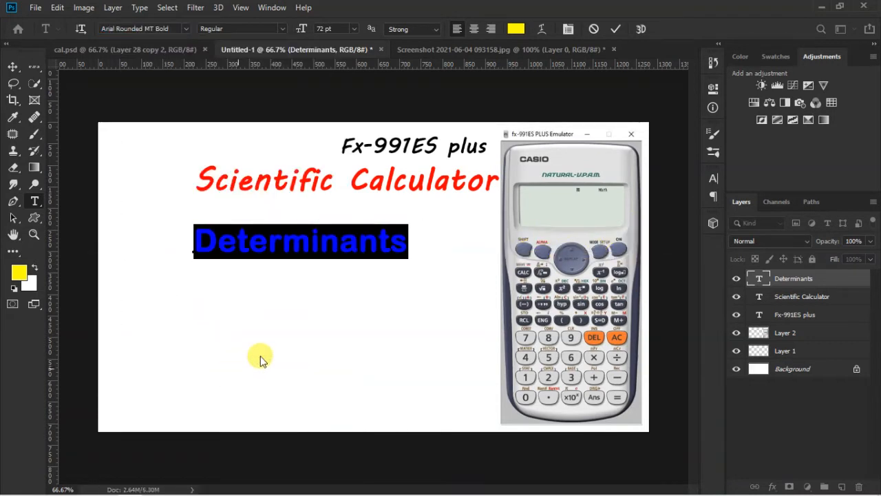
click(613, 31)
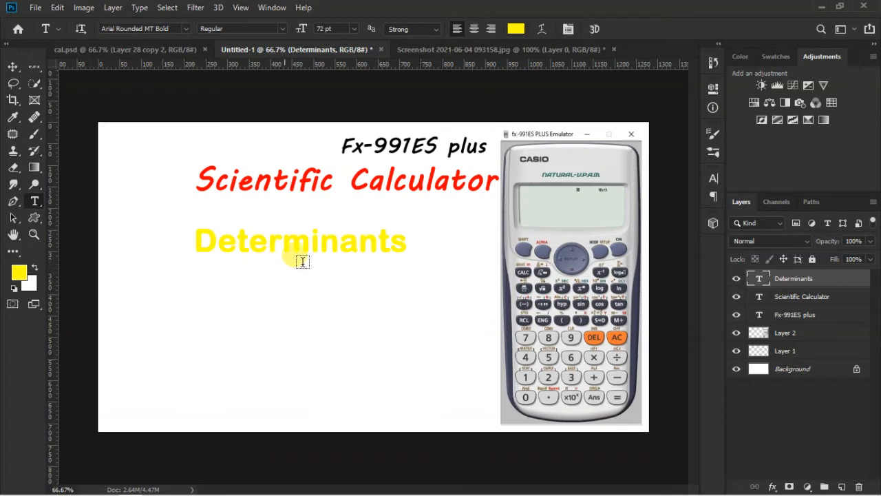
Add a black Stroke layer effect to the "Determinants" text and set its size to 4 px
double_click(861, 280)
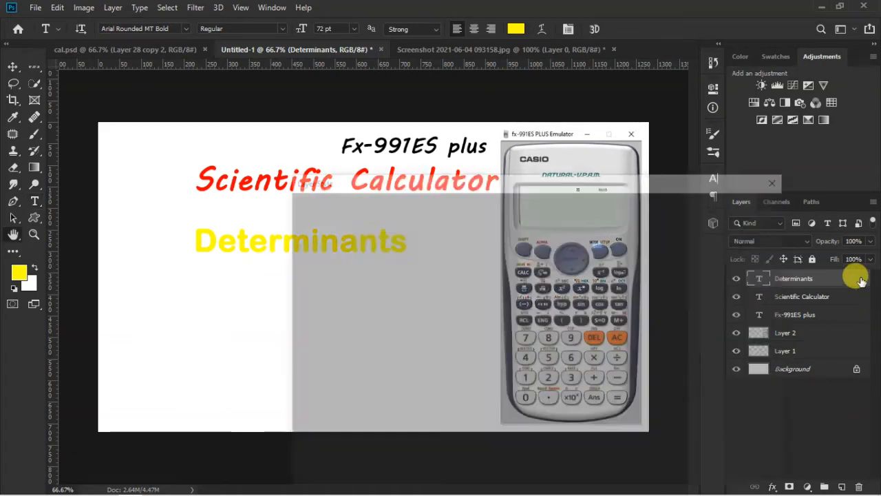
drag(417, 181, 390, 111)
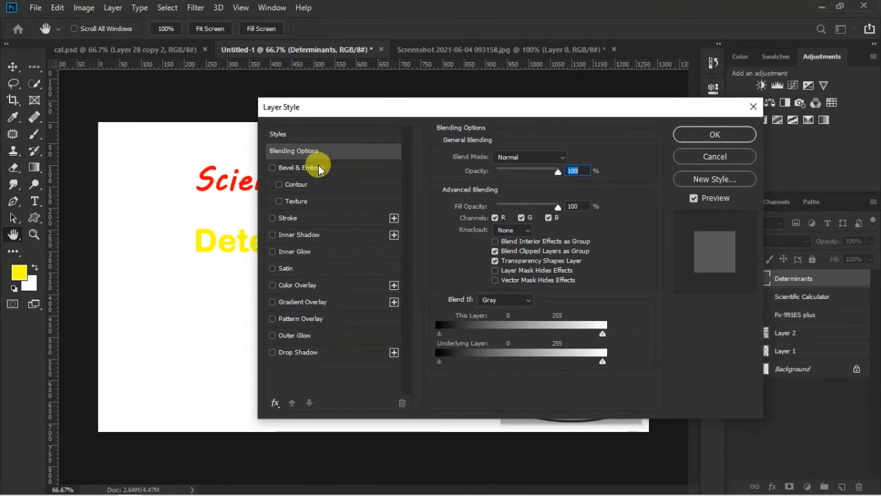
click(272, 218)
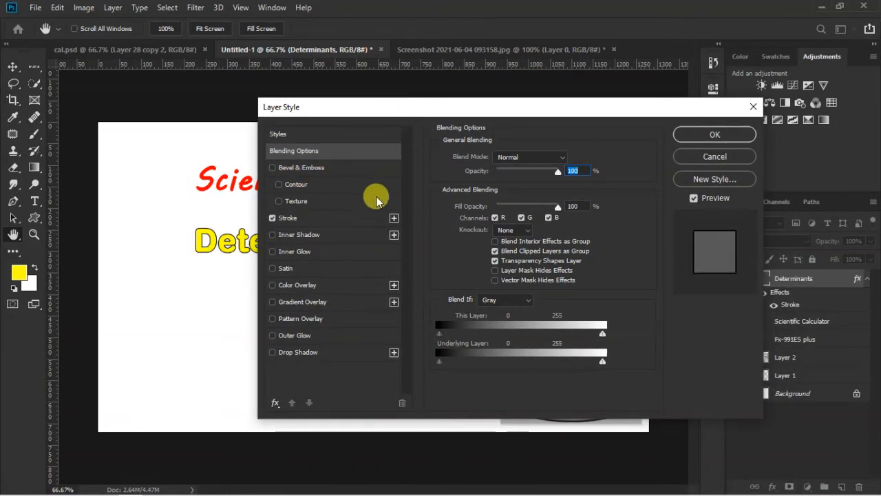
mouse_move(456, 104)
mouse_down()
mouse_move(557, 120)
mouse_move(508, 87)
mouse_up()
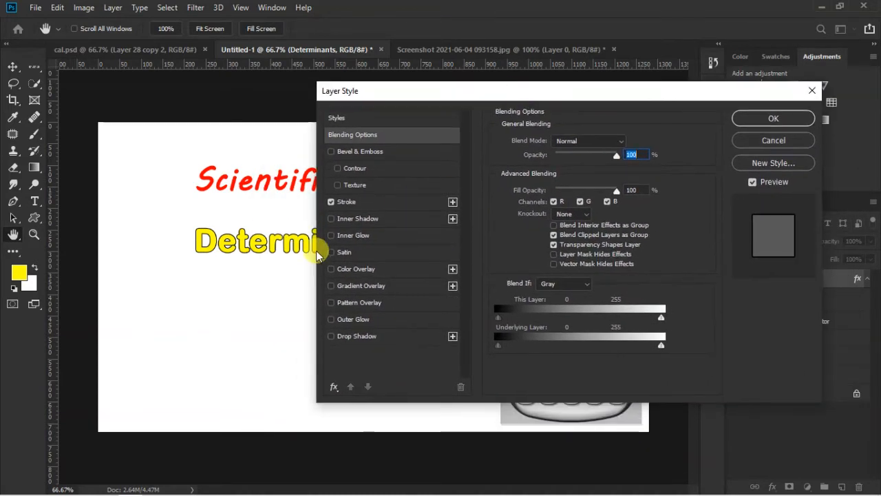
click(419, 202)
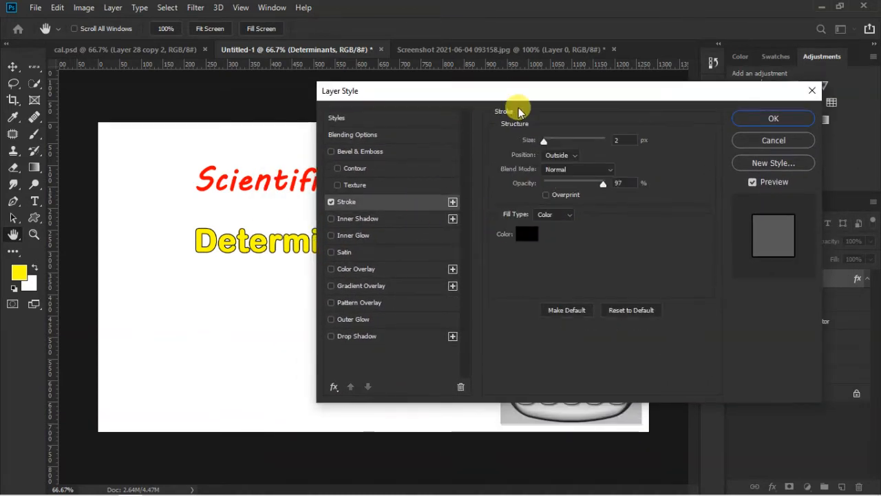
drag(546, 141, 546, 141)
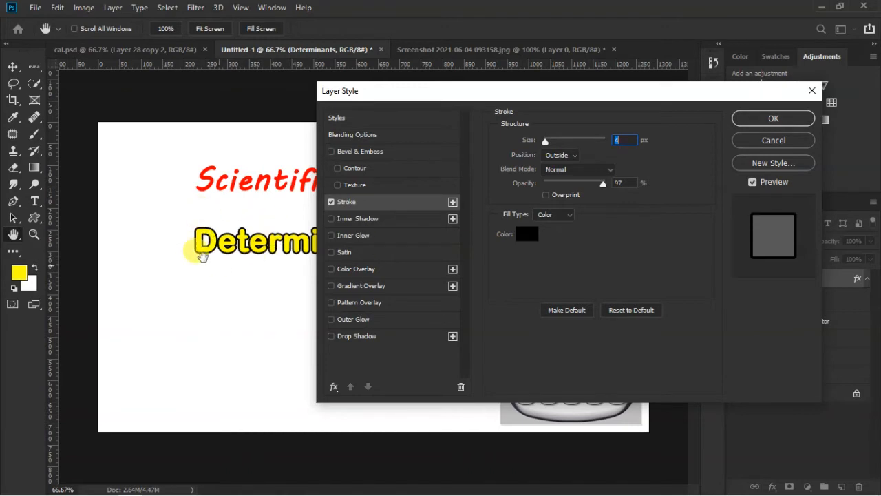
Try the Inside and Center stroke positions on the "Determinants" text and return the position to Outside
click(574, 155)
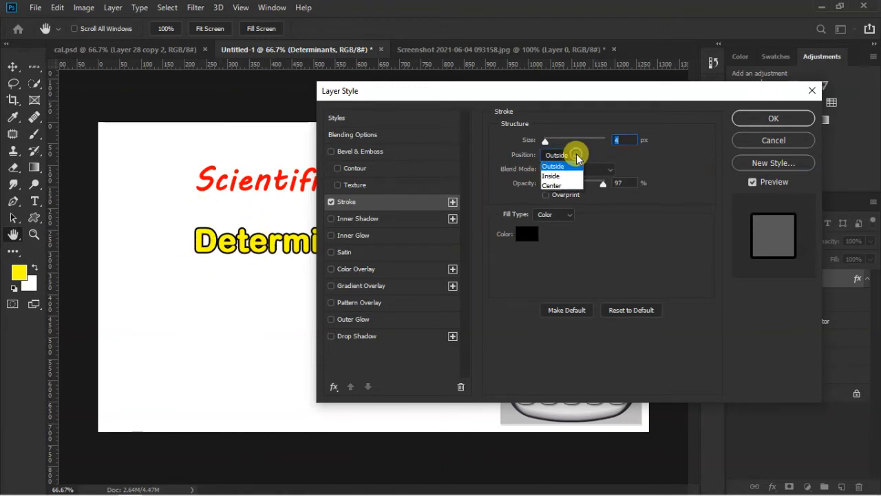
click(564, 176)
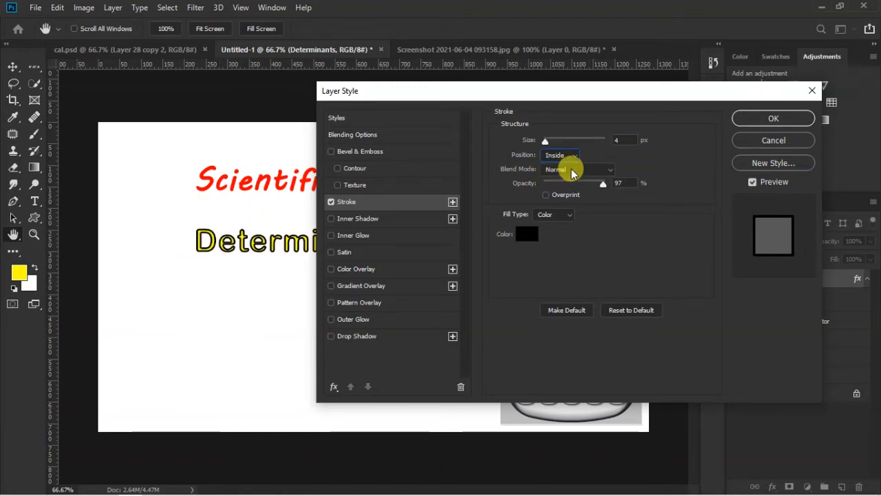
click(572, 157)
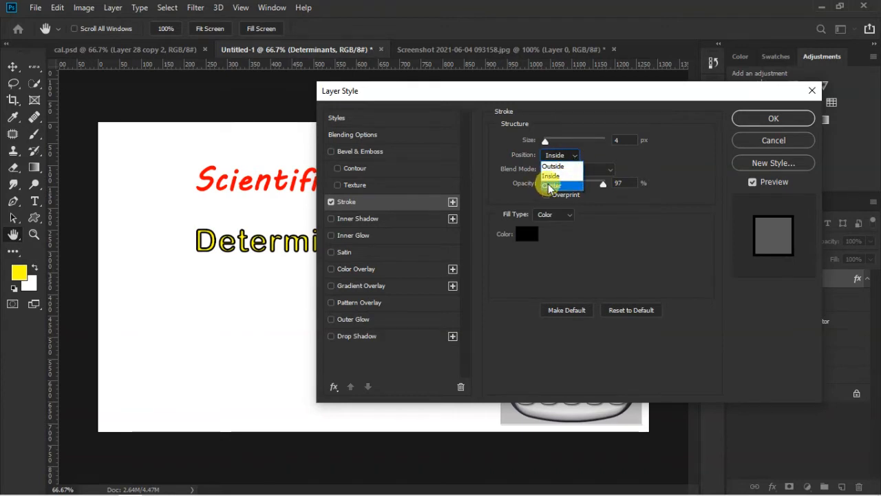
click(551, 186)
click(573, 155)
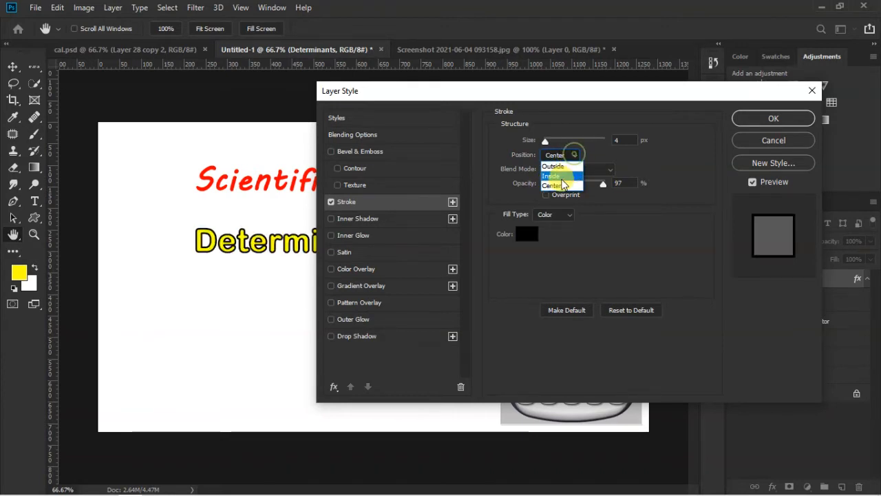
click(561, 168)
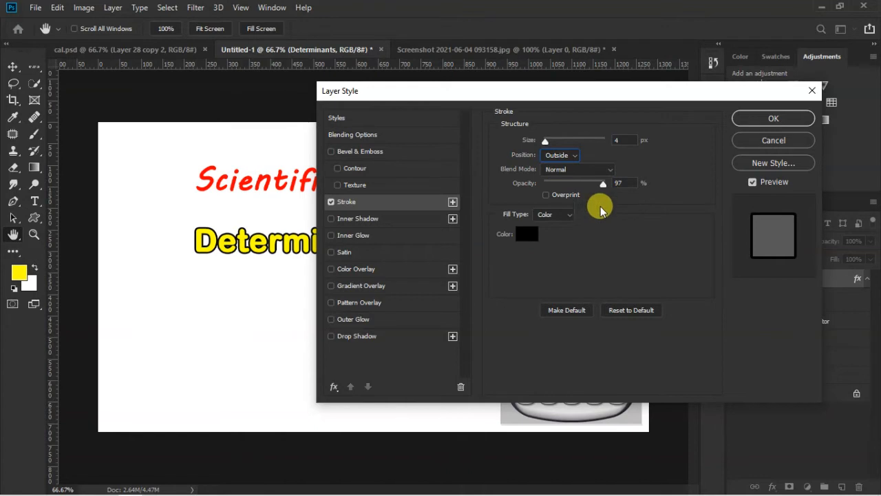
Set the "Determinants" stroke's opacity to 96% and its size to 6 px, and apply the layer style
drag(601, 186, 602, 189)
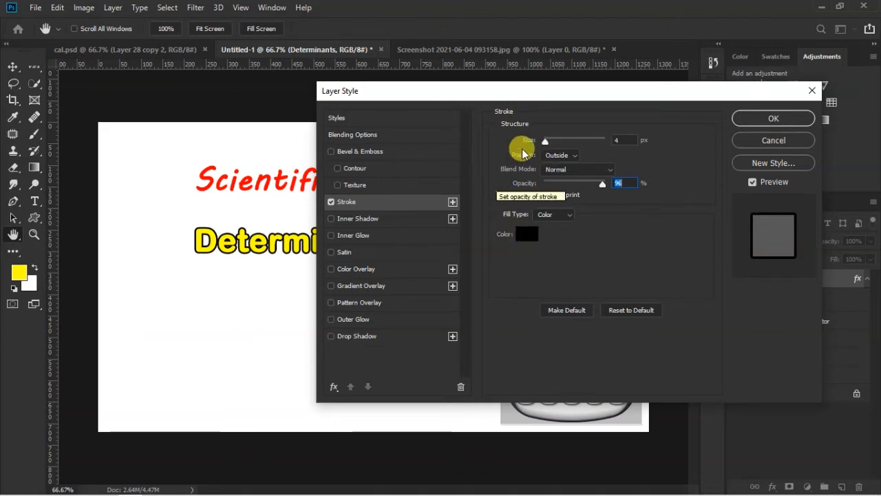
drag(547, 142, 547, 143)
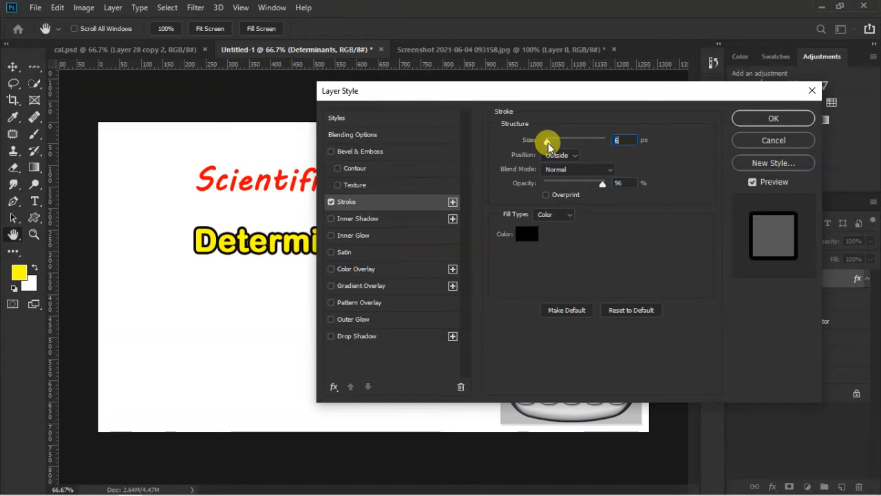
drag(598, 97, 557, 112)
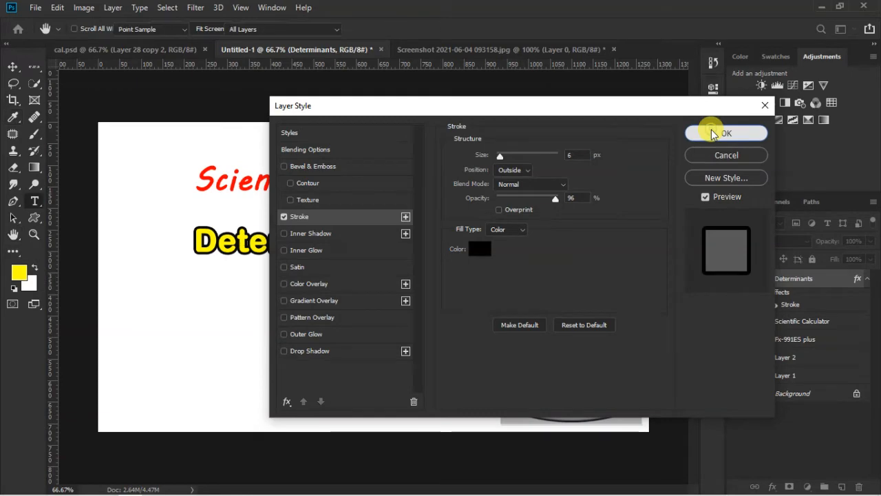
click(713, 132)
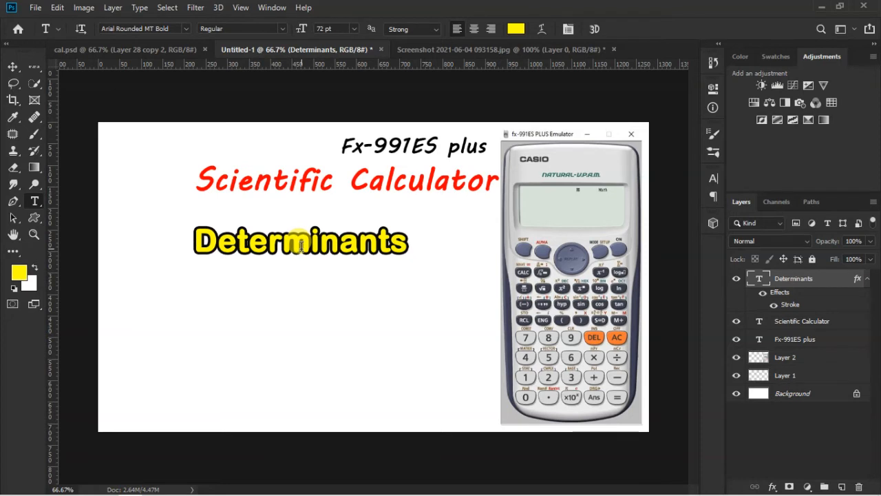
Add a 5 px black outside Stroke to the "Scientific Calculator" text and shift it slightly away from the calculator image
click(400, 184)
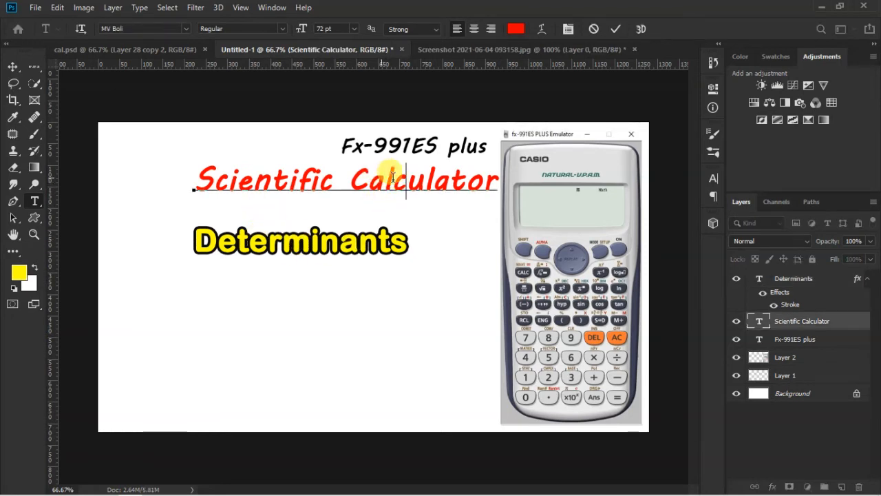
click(862, 324)
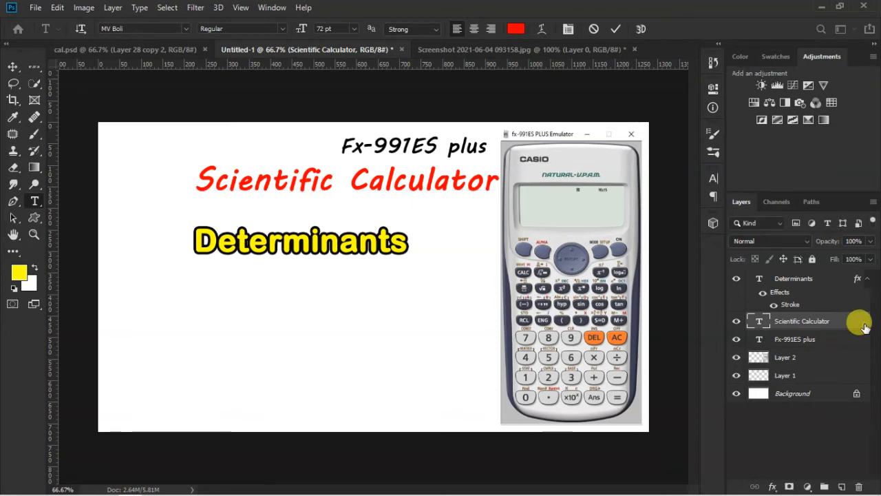
double_click(863, 324)
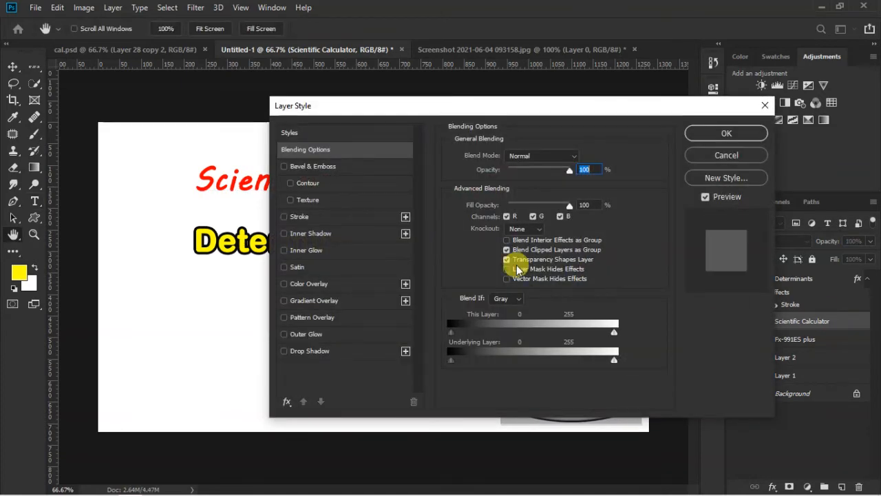
click(283, 217)
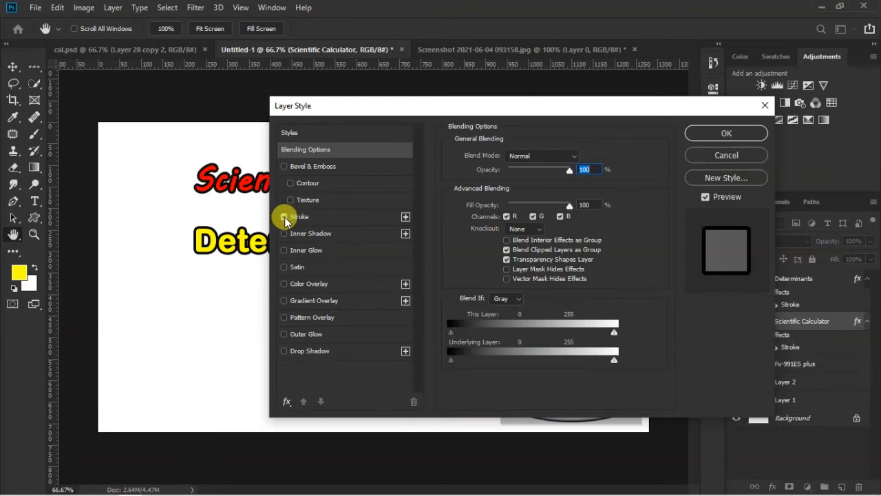
drag(539, 103, 506, 248)
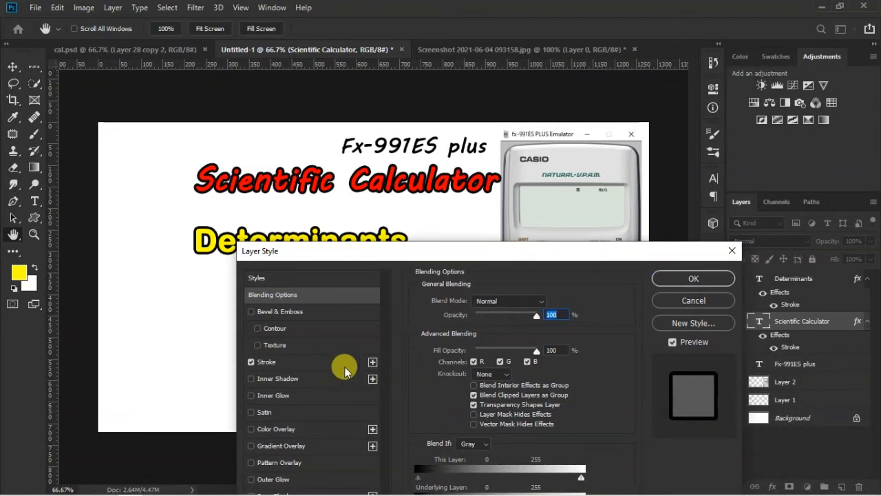
click(324, 363)
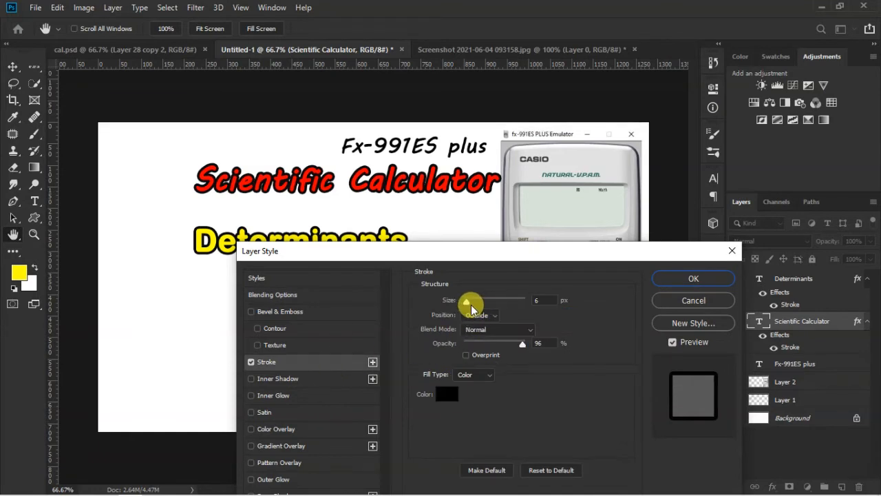
drag(468, 303, 467, 304)
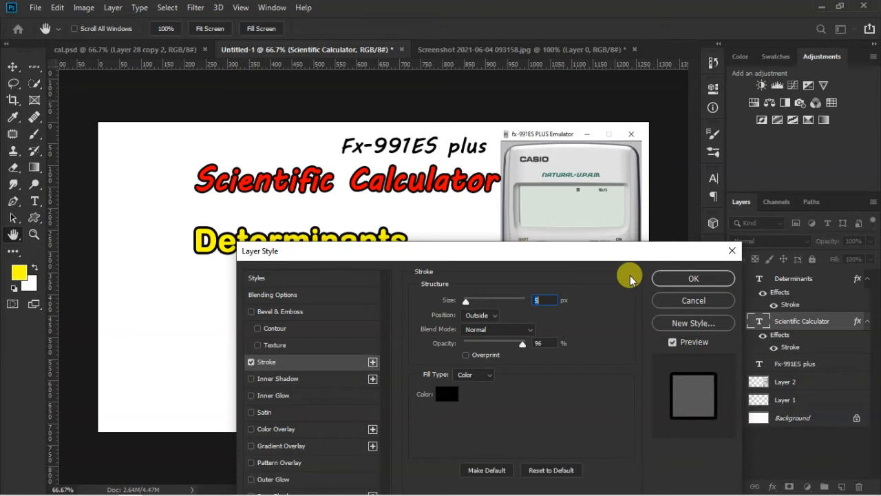
click(694, 278)
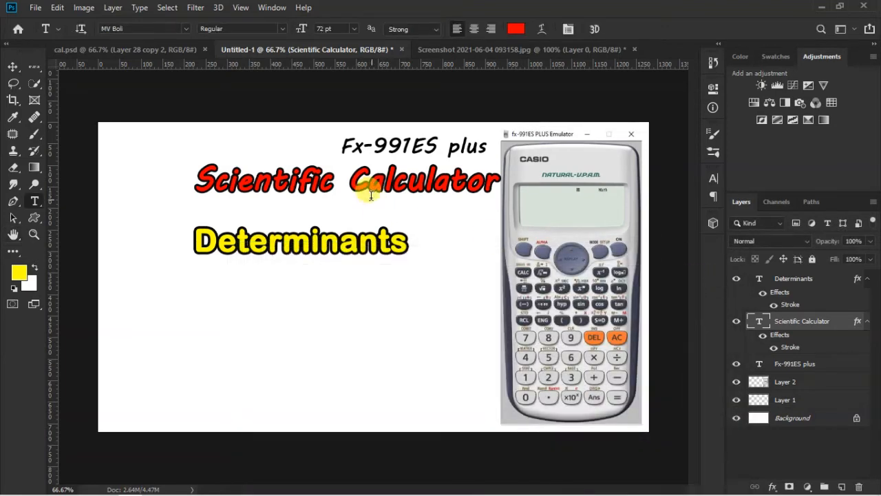
key(v)
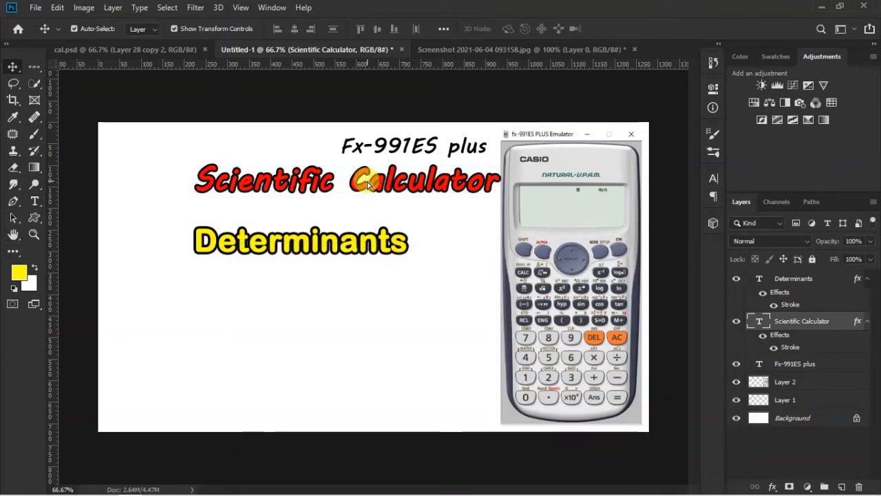
drag(368, 182, 356, 181)
Add a black Stroke layer effect around the calculator image on Layer 2
click(559, 169)
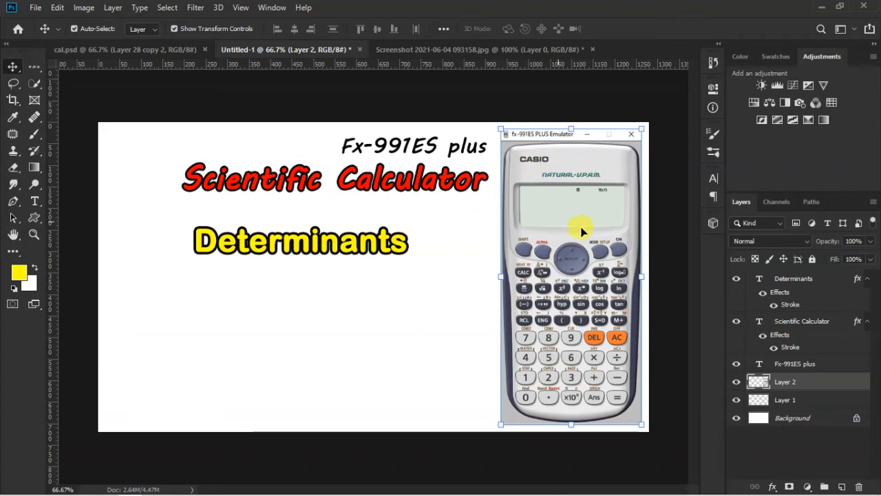
double_click(850, 389)
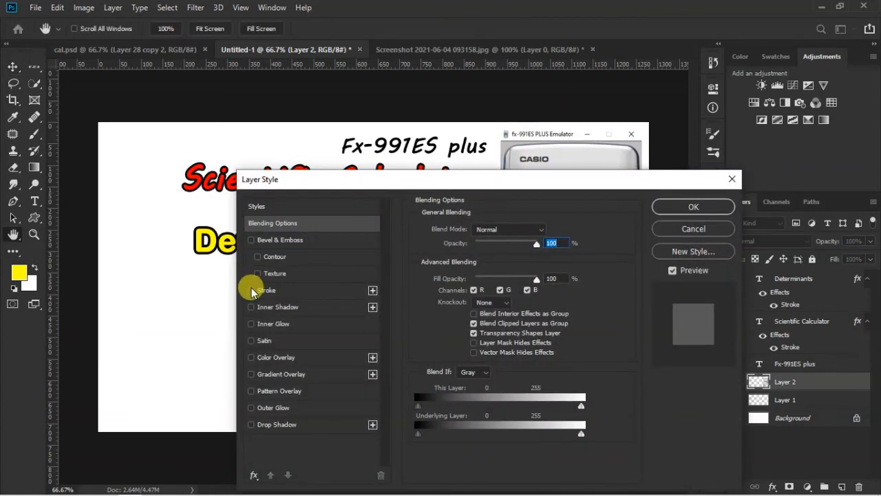
click(250, 289)
mouse_move(508, 186)
mouse_down()
mouse_move(294, 337)
mouse_move(234, 238)
mouse_move(228, 205)
mouse_up()
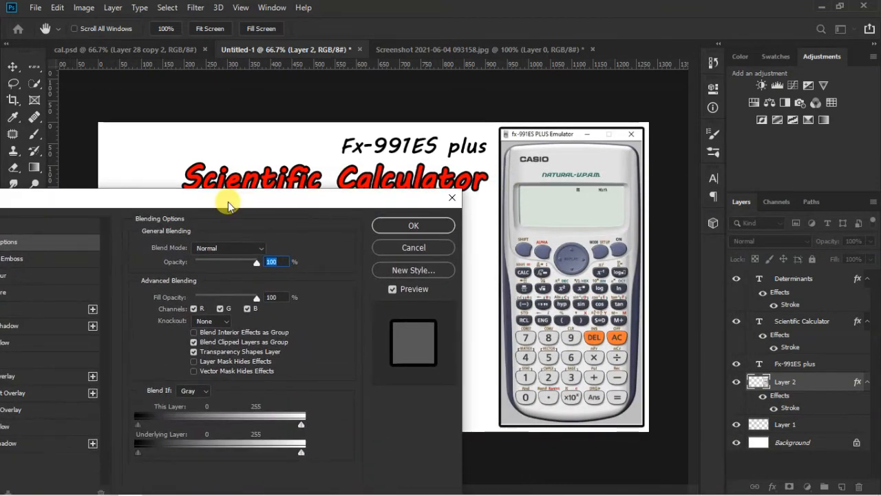
click(413, 225)
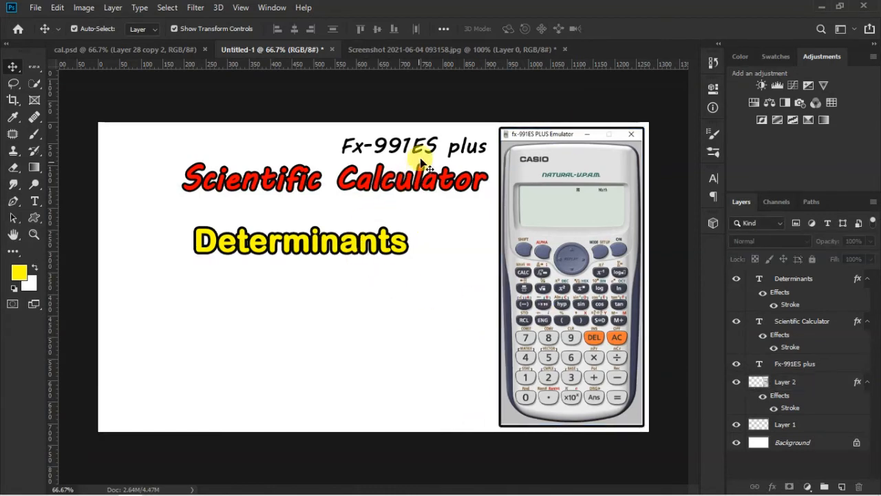
Move the "Scientific Calculator" and "Determinants" lines slightly lower, spacing them out below the "Fx-991ES plus" line
click(374, 182)
mouse_move(374, 182)
mouse_down()
mouse_move(361, 175)
mouse_move(379, 192)
mouse_up()
drag(338, 254, 335, 272)
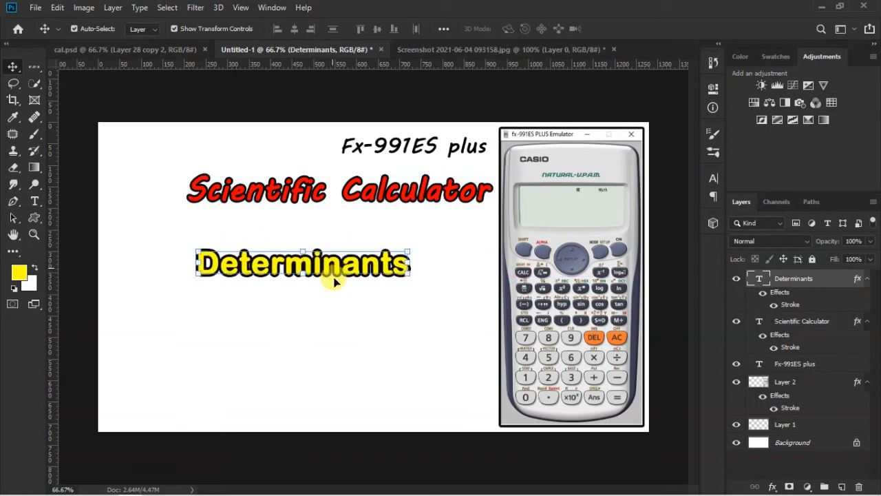
click(354, 321)
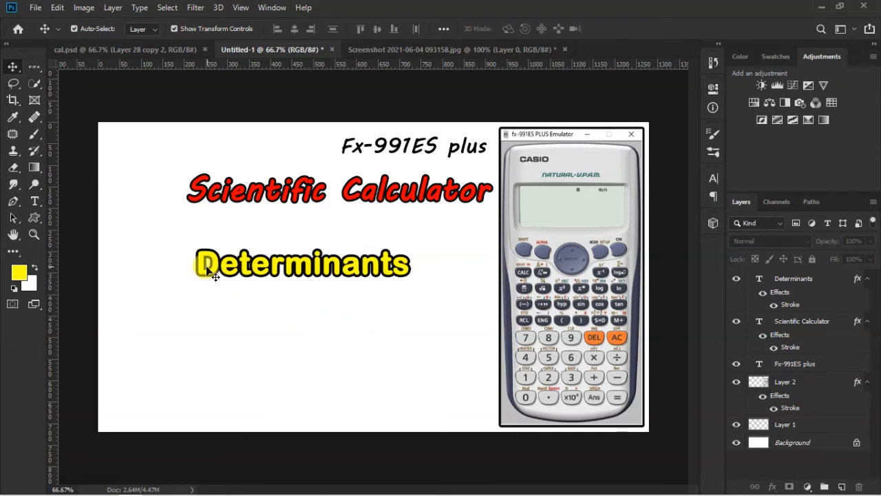
drag(294, 194, 299, 190)
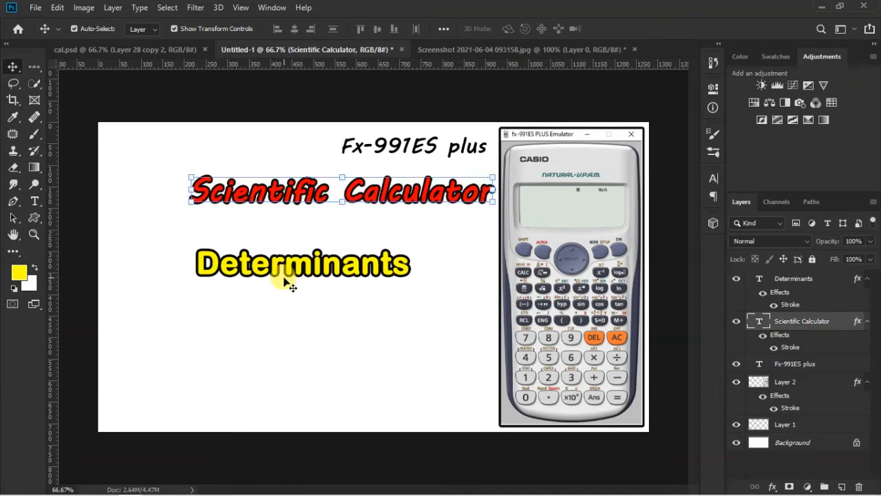
drag(285, 274, 287, 263)
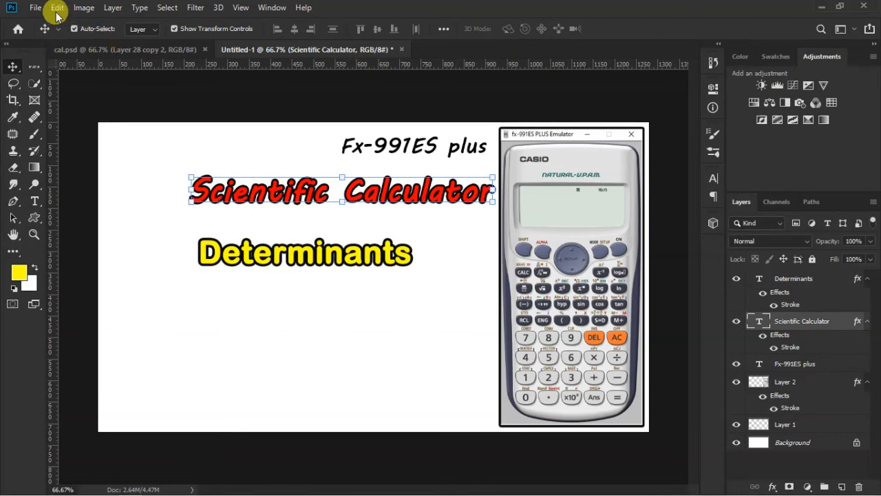
Open the image Screenshot 2021-10-02 123613.jpg from the cal folder and unlock its background layer
click(32, 8)
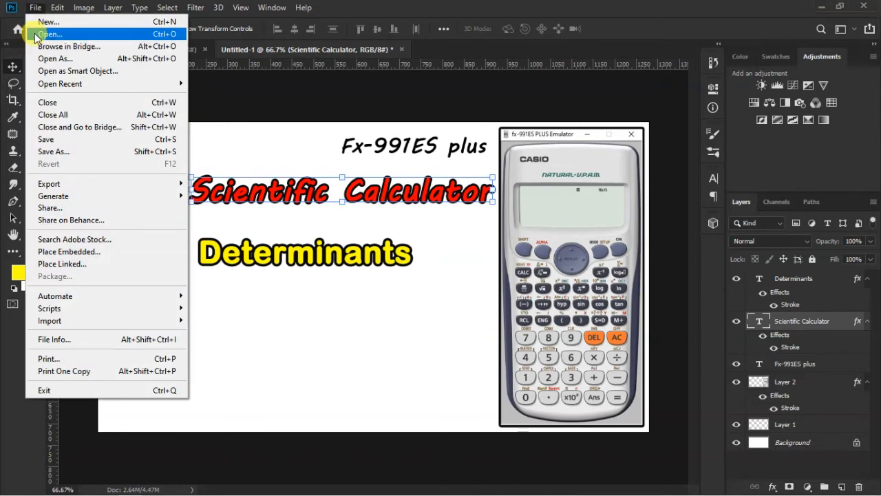
click(35, 35)
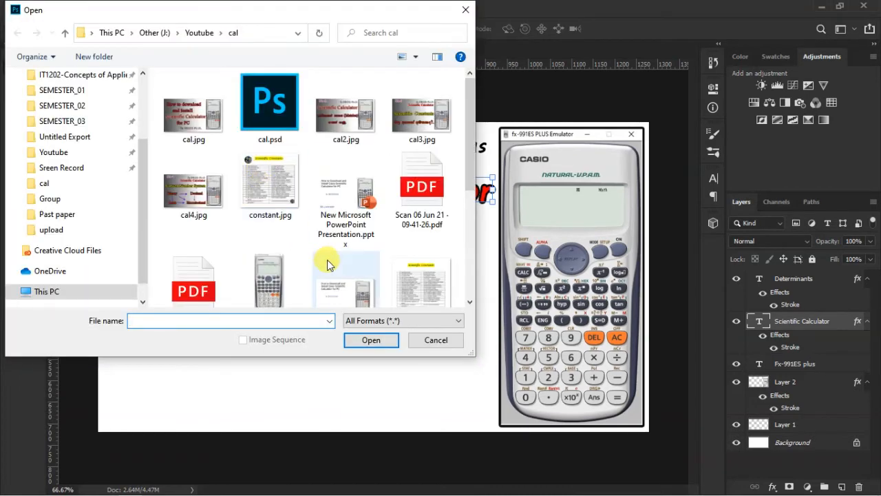
scroll(327, 263, down, 3)
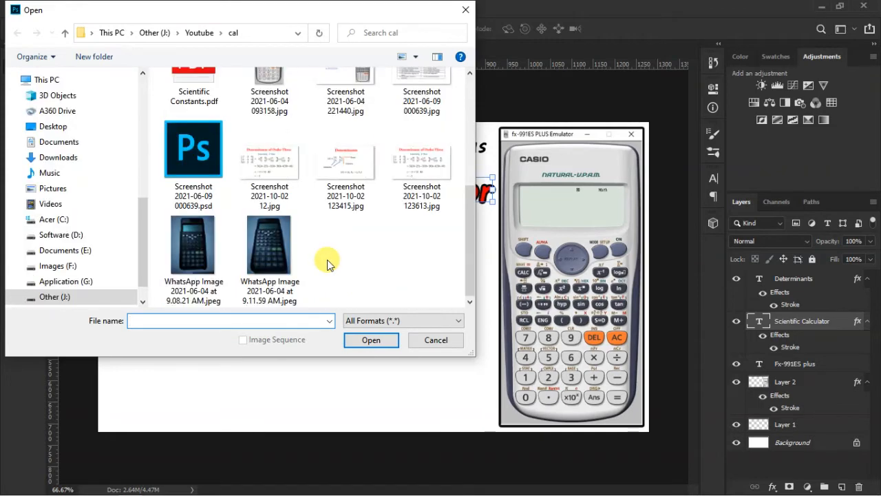
click(412, 159)
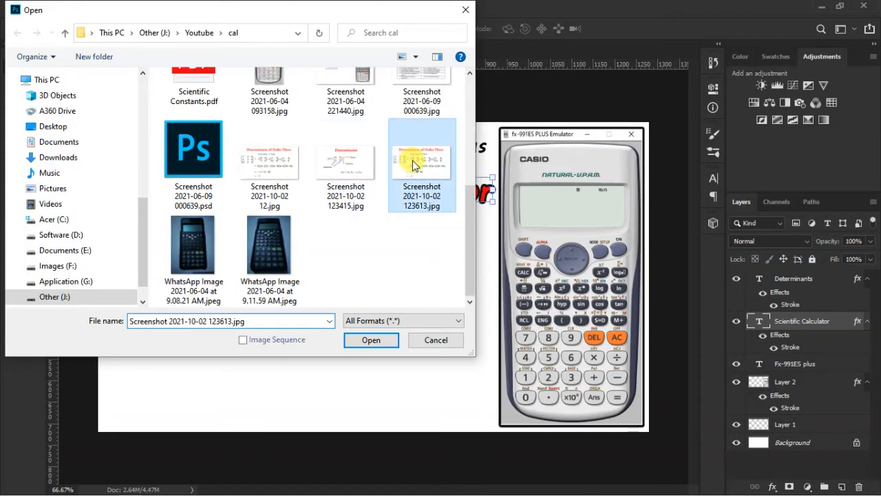
click(373, 339)
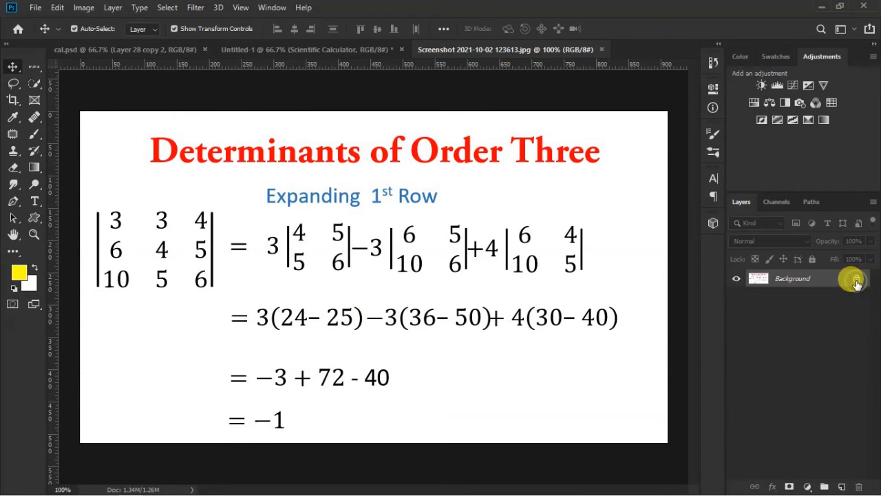
click(856, 281)
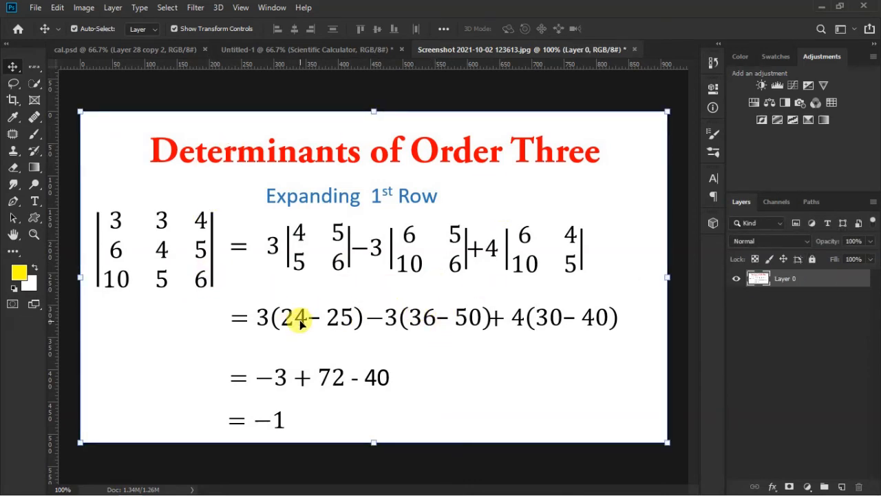
Place the full determinant screenshot in the thumbnail document, scaled down beneath the title texts
drag(350, 341, 338, 324)
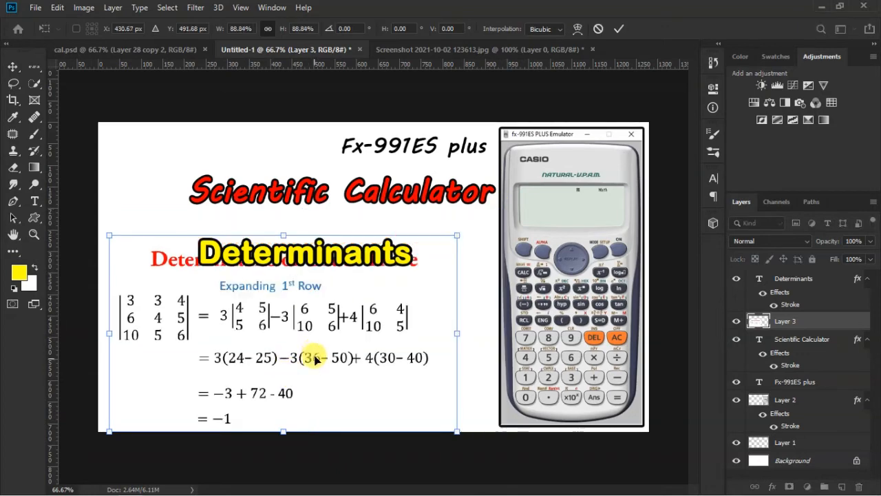
drag(313, 346, 317, 371)
Crop the determinant screenshot to the "Expanding 1st Row" heading and the first two lines of the calculation
click(466, 49)
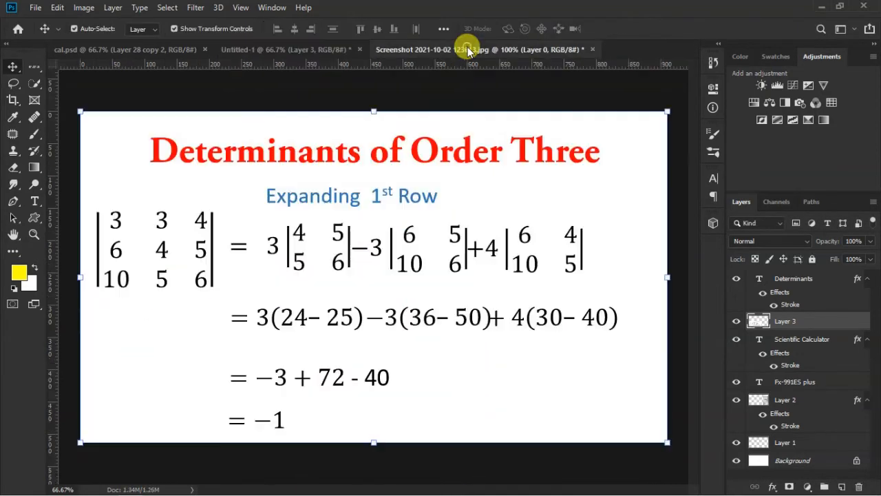
click(13, 100)
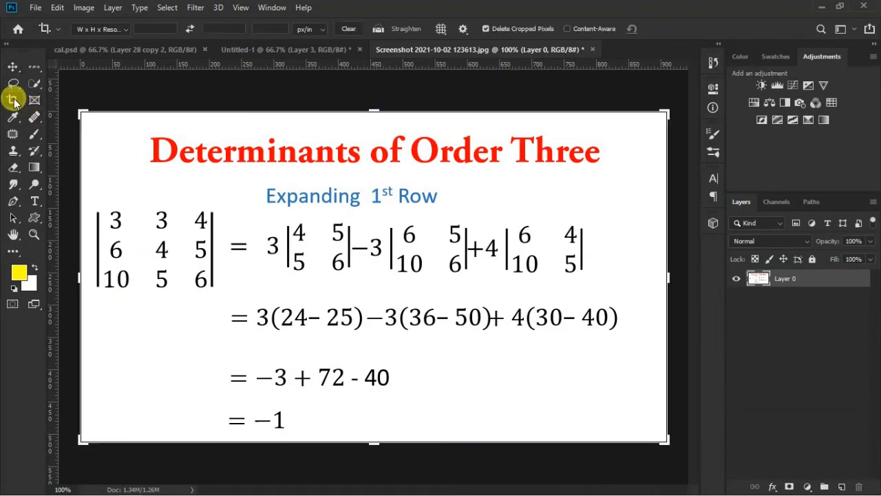
drag(81, 111, 84, 144)
drag(368, 398, 369, 357)
drag(84, 277, 80, 277)
mouse_move(667, 277)
mouse_down()
mouse_move(604, 281)
mouse_move(654, 288)
mouse_up()
click(675, 28)
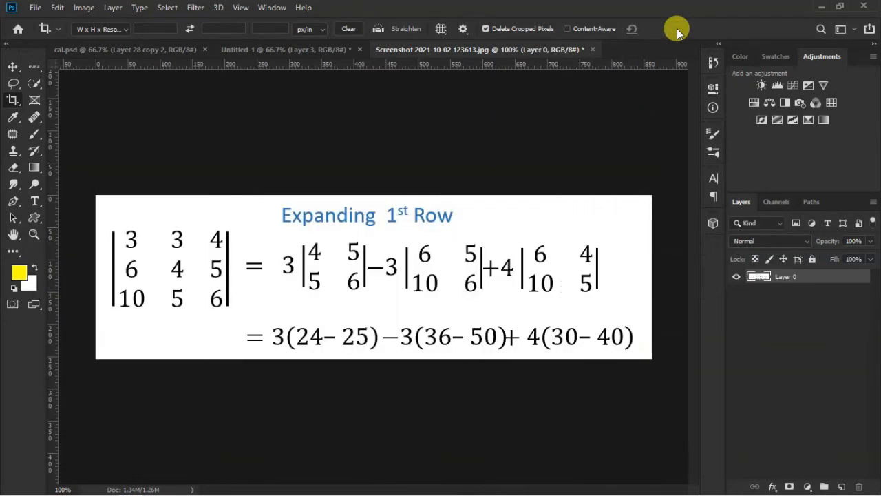
Place the cropped determinant image below the titles in the thumbnail and hide the uncropped copy on Layer 3
key(v)
drag(360, 256, 300, 340)
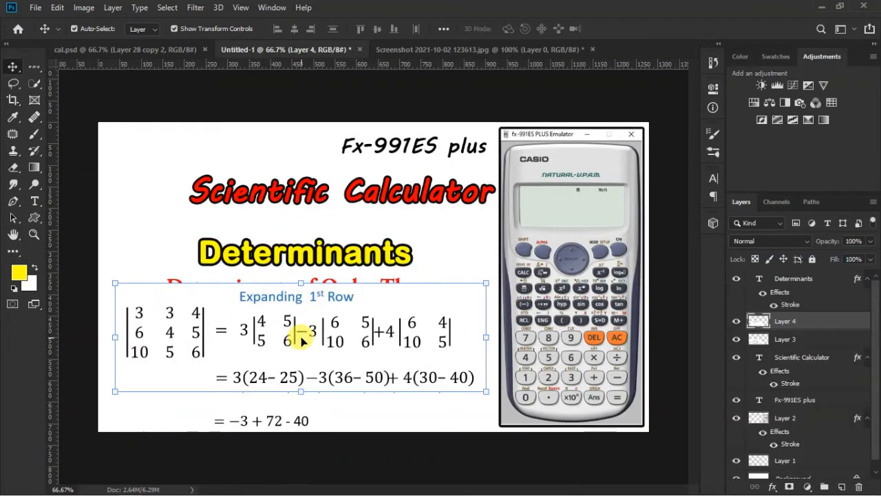
click(735, 339)
drag(309, 331, 299, 318)
click(360, 411)
click(336, 339)
drag(324, 349, 339, 362)
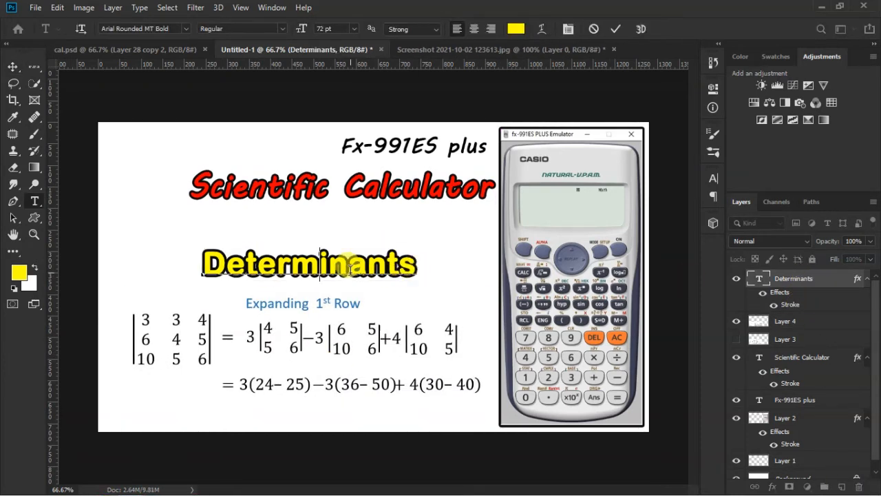
Finish editing the "Determinants" text with its wording intact and move it up directly beneath "Scientific Calculator"
text(v)
key(BackSpace)
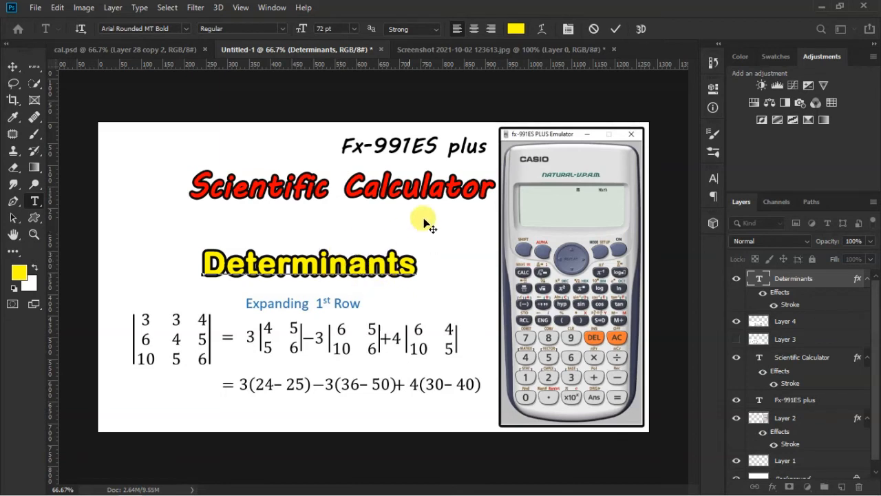
click(616, 29)
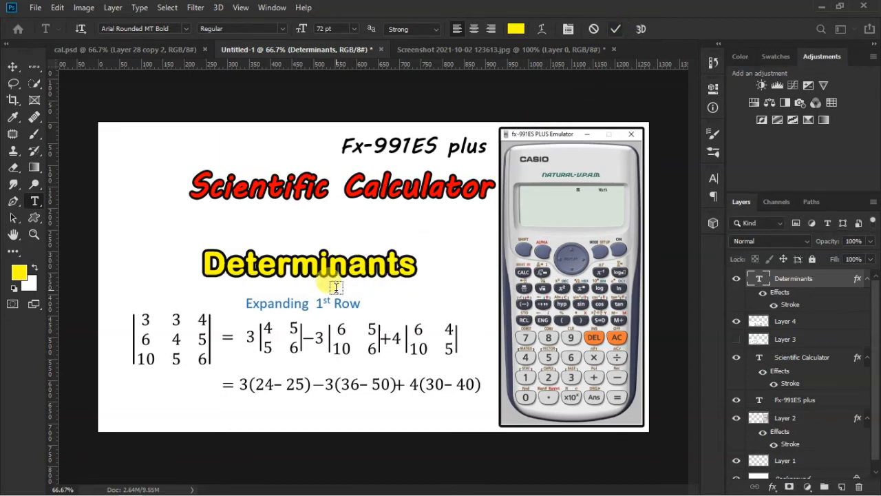
click(13, 66)
drag(315, 257, 318, 234)
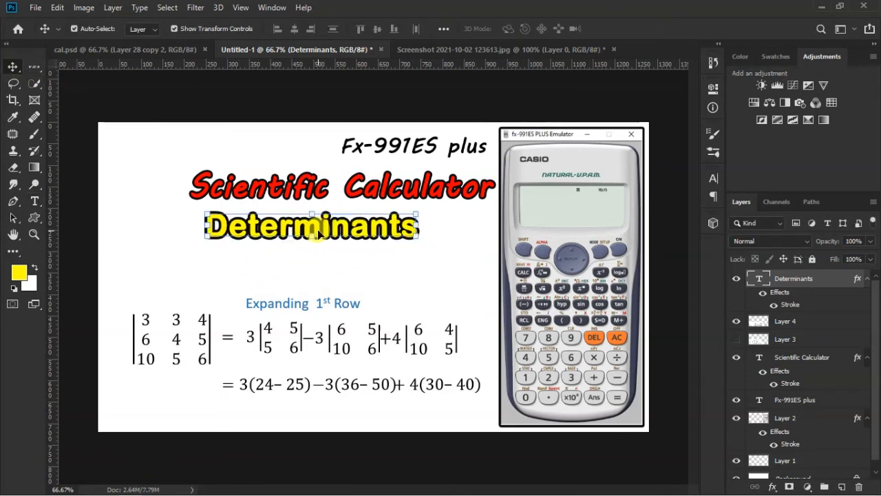
Duplicate the "Determinants" text layer and position the two lines one below the other above the calculation
key(ctrl+j)
drag(314, 242, 276, 279)
drag(269, 220, 265, 226)
Start editing at the end of the upper "Determinants" line with the Type tool
key(t)
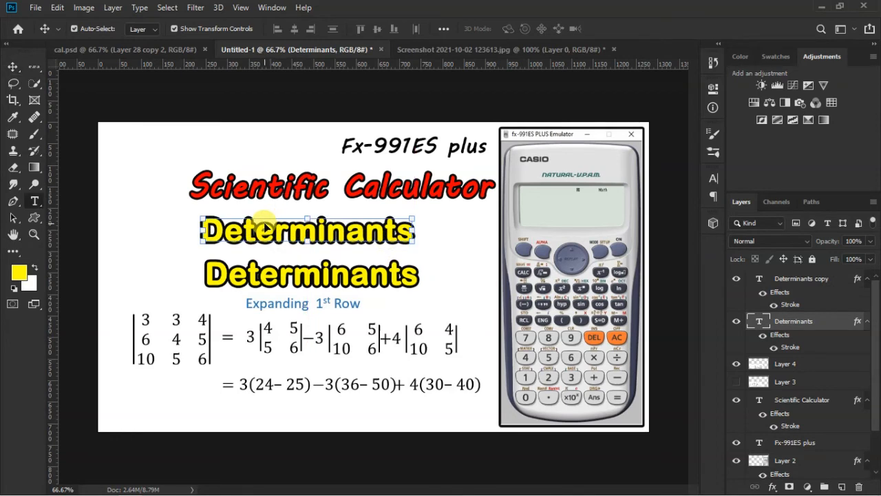
click(414, 234)
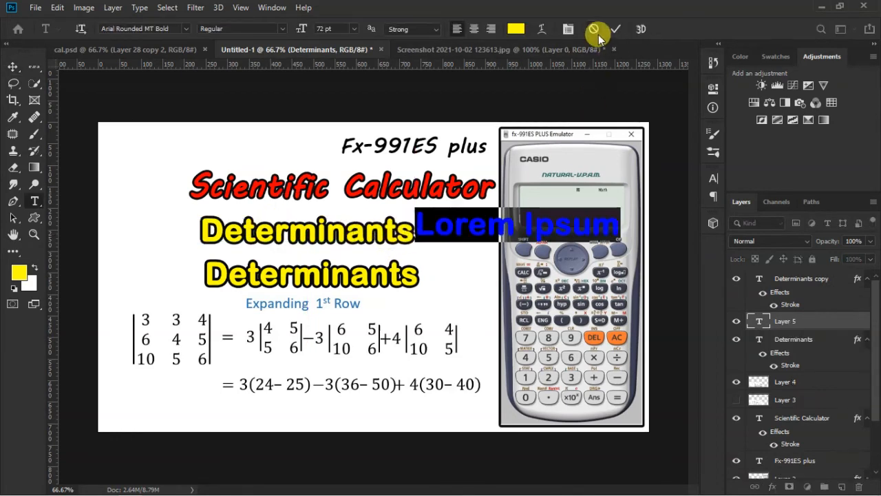